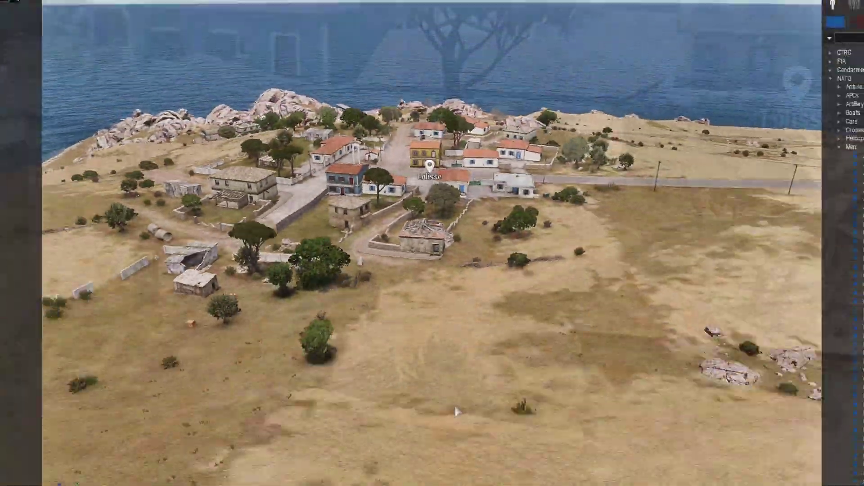
# - Place a Civilian 1 unit on the grass in front of the bunker's doorway
pyautogui.press('s')
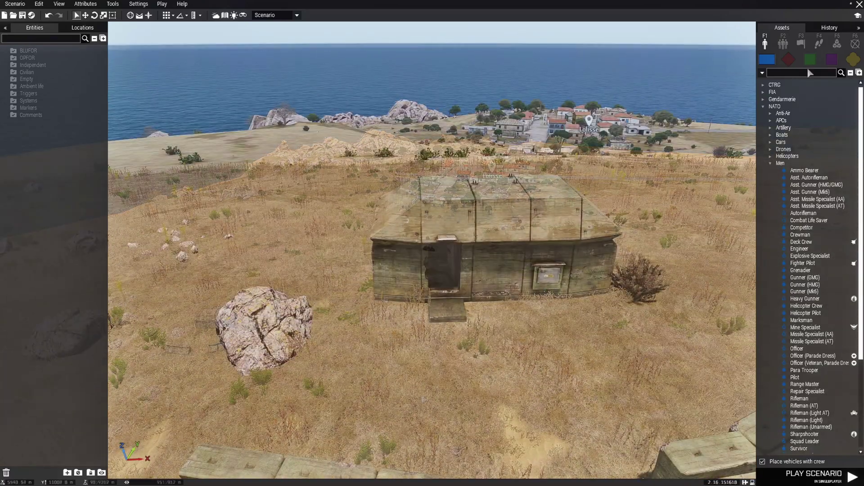
pyautogui.click(831, 59)
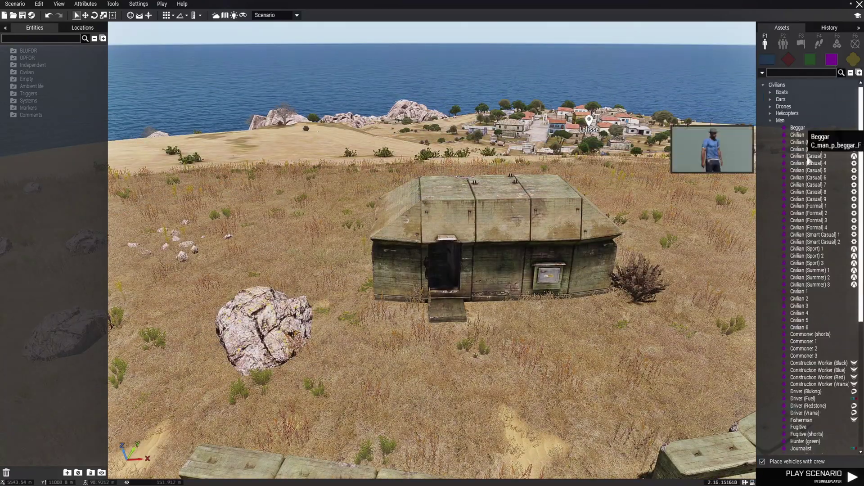
pyautogui.click(799, 291)
pyautogui.click(452, 354)
# - Show the BLUFOR group compositions among the placeable assets
pyautogui.press('w')
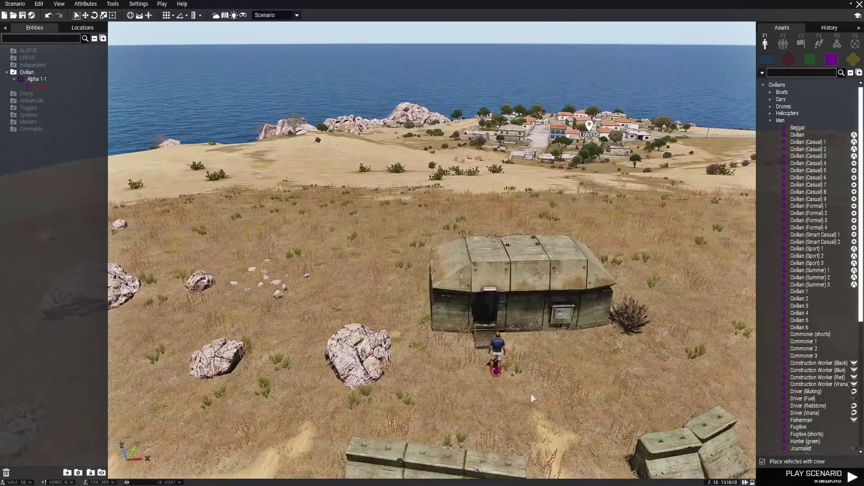
pyautogui.scroll(-3, 532, 398)
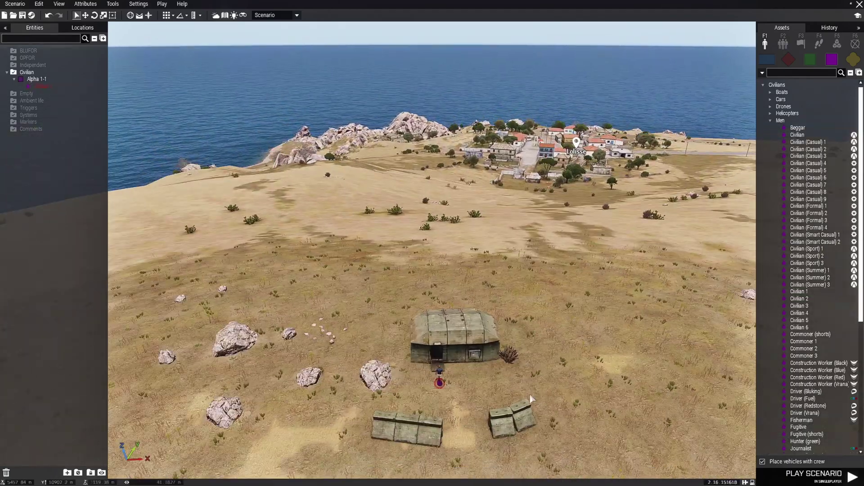
pyautogui.press('w')
pyautogui.press('d')
pyautogui.click(785, 45)
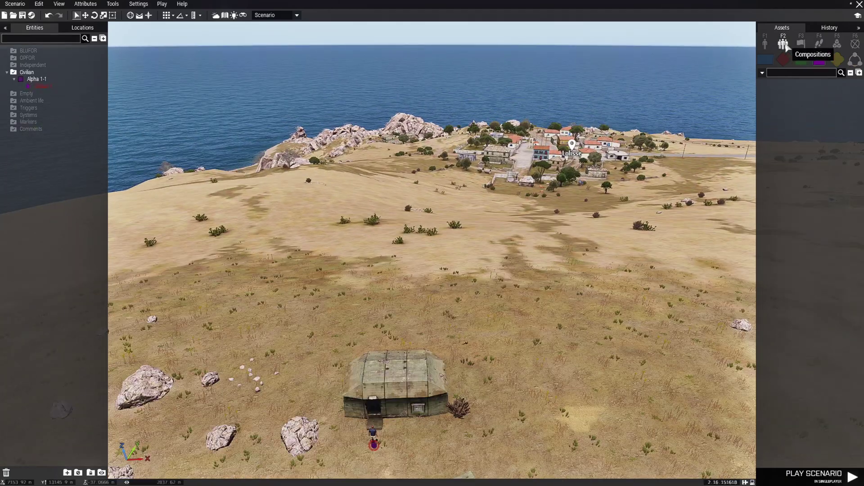
pyautogui.click(766, 59)
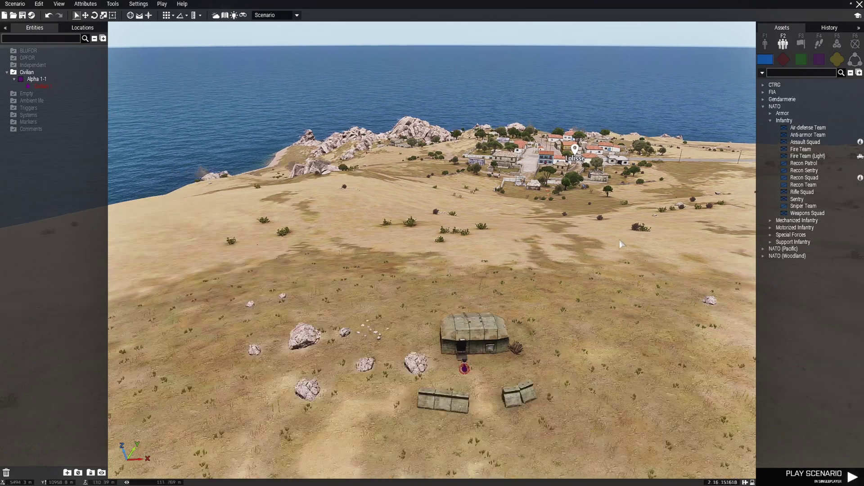
# - On the map, place a NATO Rifle Squad west of Lolisse and turn it to face the village
pyautogui.press('m')
pyautogui.scroll(-3, 576, 274)
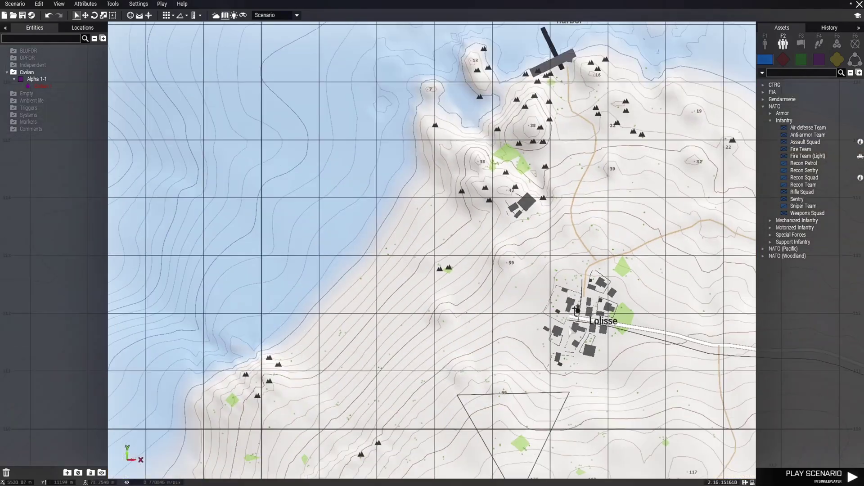
pyautogui.scroll(3, 529, 350)
pyautogui.click(803, 192)
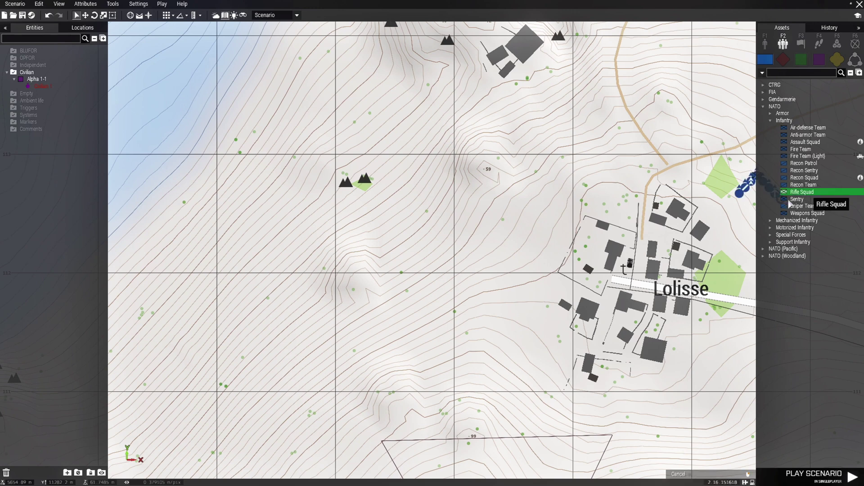
pyautogui.scroll(2, 364, 265)
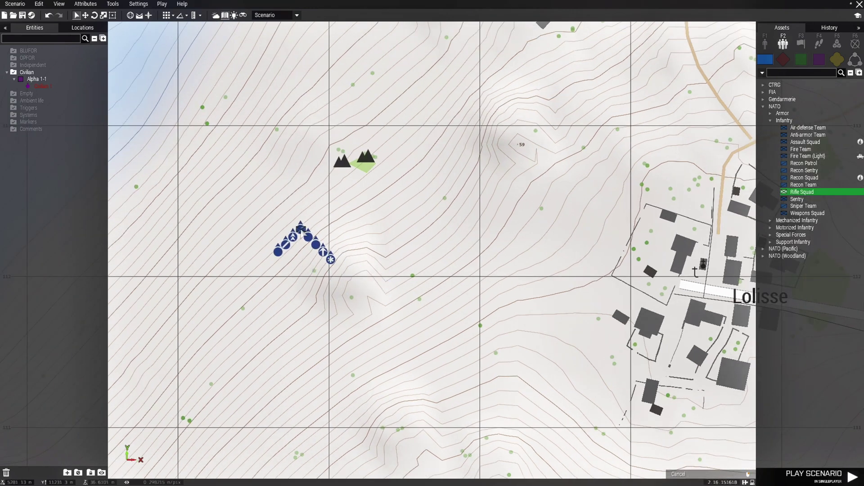
pyautogui.click(300, 227)
pyautogui.keyDown('shift'); pyautogui.moveTo(299, 229); pyautogui.dragTo(333, 238); pyautogui.keyUp('shift')
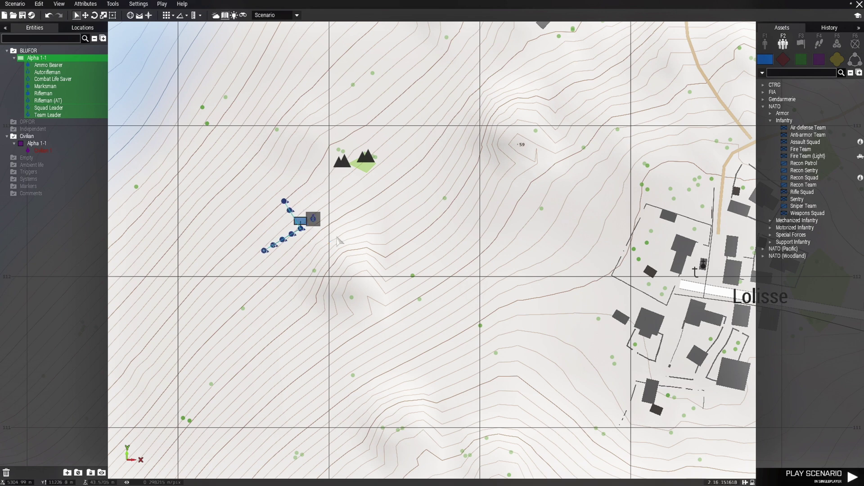
# - Add two Move waypoints for the rifle squad, one a short way east of it and one in the centre of Lolisse
pyautogui.keyDown('shift'); pyautogui.rightClick(400, 248); pyautogui.keyUp('shift')
pyautogui.moveTo(569, 288); pyautogui.dragTo(340, 252, button='right')
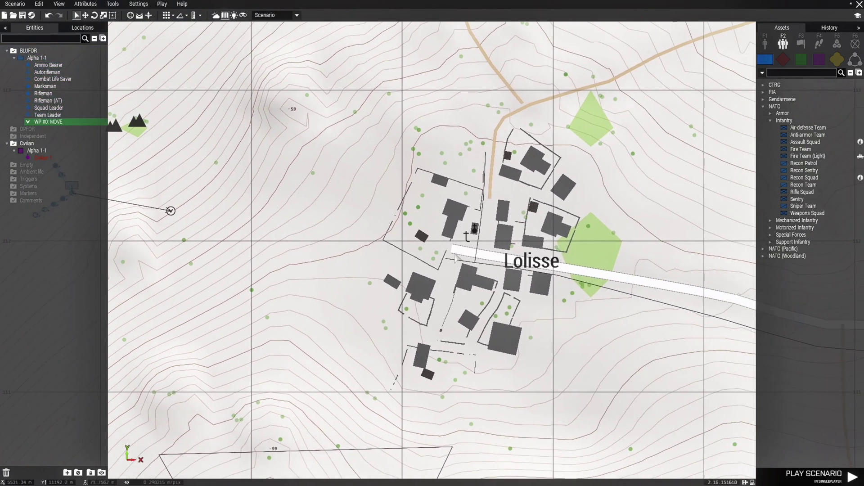
pyautogui.keyDown('shift'); pyautogui.rightClick(480, 245); pyautogui.keyUp('shift')
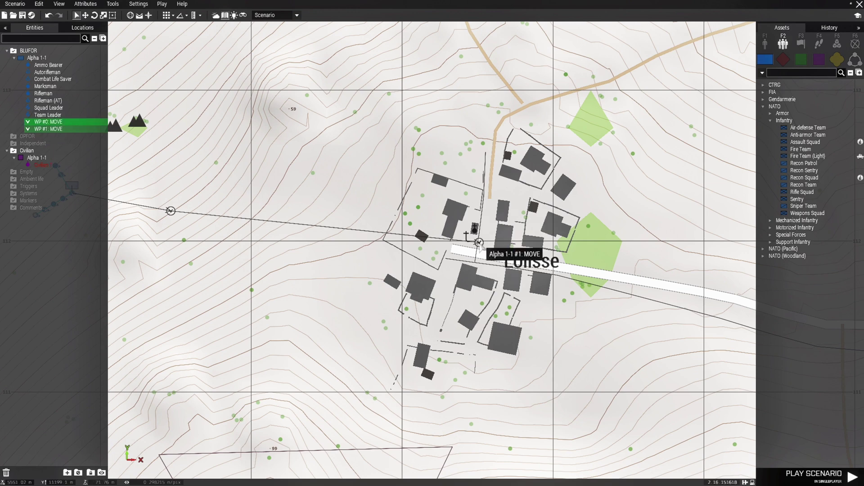
# - Change the rifle squad's waypoint in the centre of Lolisse to the Seek and Destroy type
pyautogui.scroll(5, 478, 244)
pyautogui.doubleClick(477, 232)
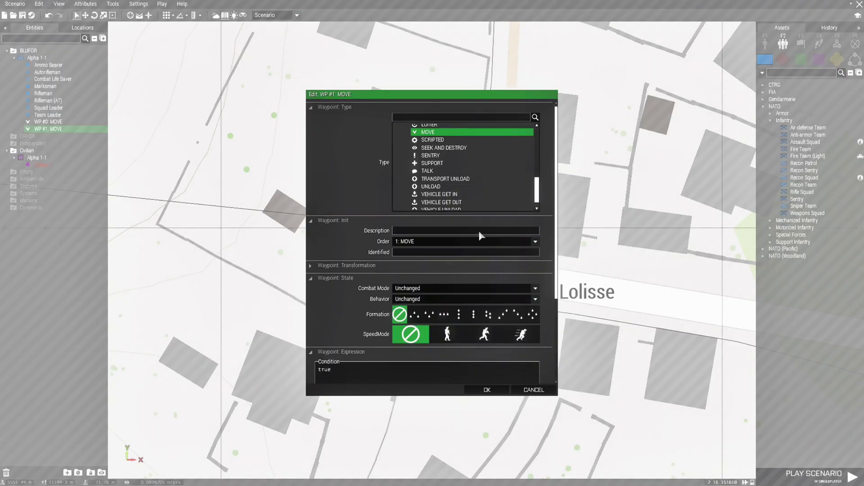
pyautogui.click(450, 148)
pyautogui.click(487, 389)
# - Place an OPFOR FIA Assault Squad by the dirt road northeast of Lolisse and turn it to face west
pyautogui.scroll(-5, 229, 341)
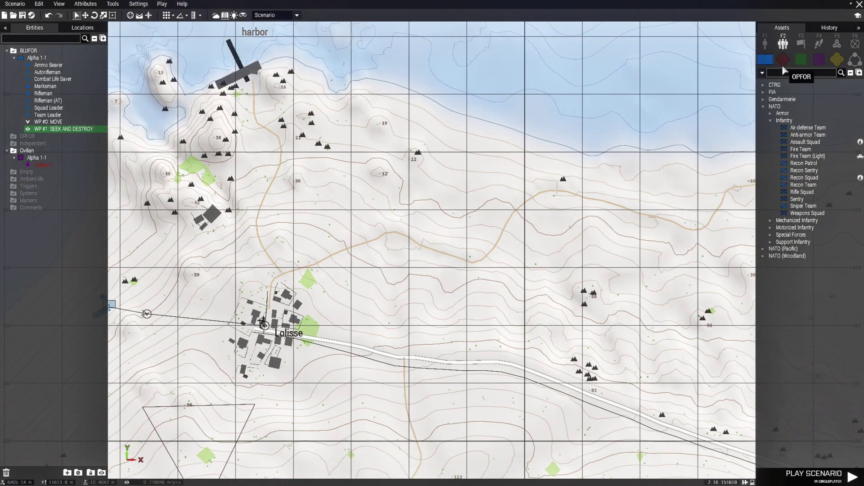
pyautogui.click(783, 59)
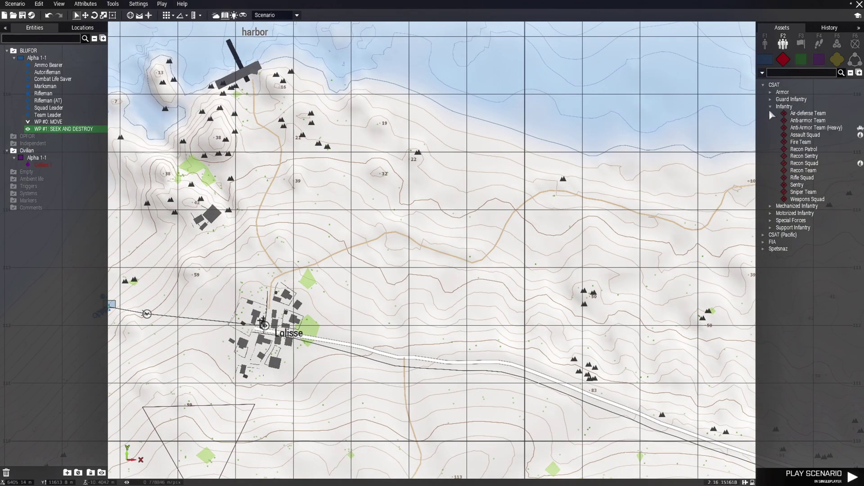
pyautogui.click(763, 86)
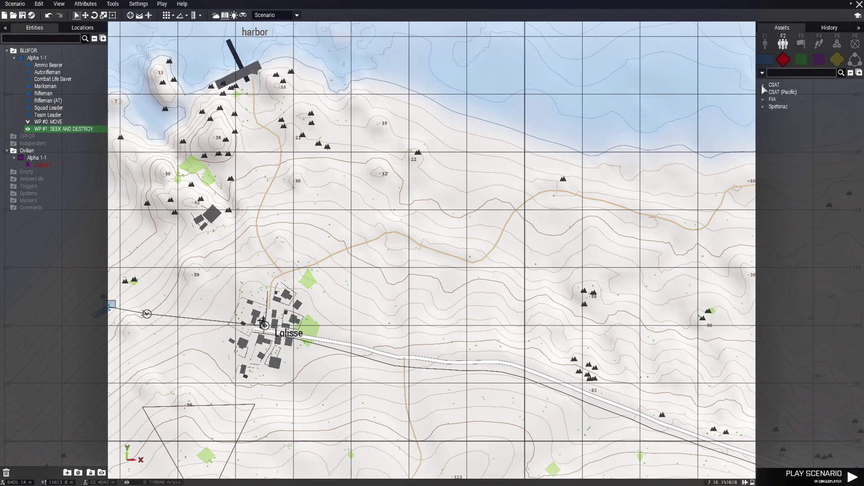
pyautogui.click(770, 107)
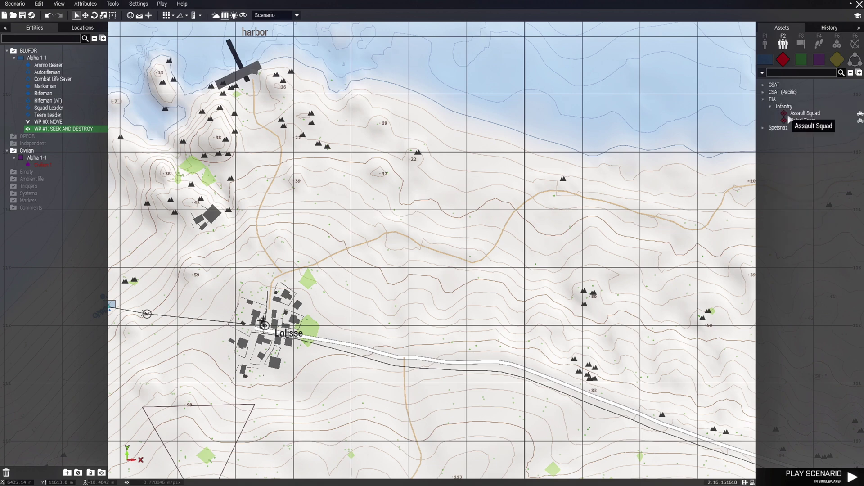
pyautogui.click(805, 113)
pyautogui.scroll(3, 409, 280)
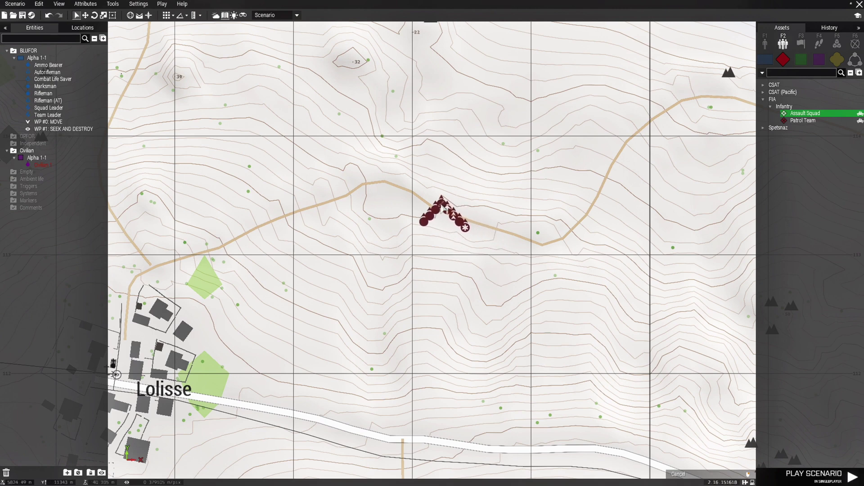
pyautogui.click(455, 208)
pyautogui.scroll(2, 455, 208)
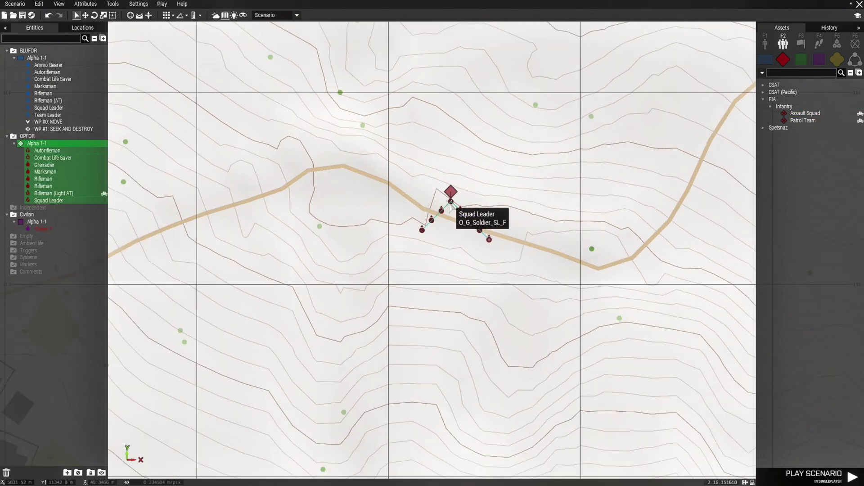
pyautogui.keyDown('shift'); pyautogui.moveTo(454, 208); pyautogui.dragTo(414, 209); pyautogui.keyUp('shift')
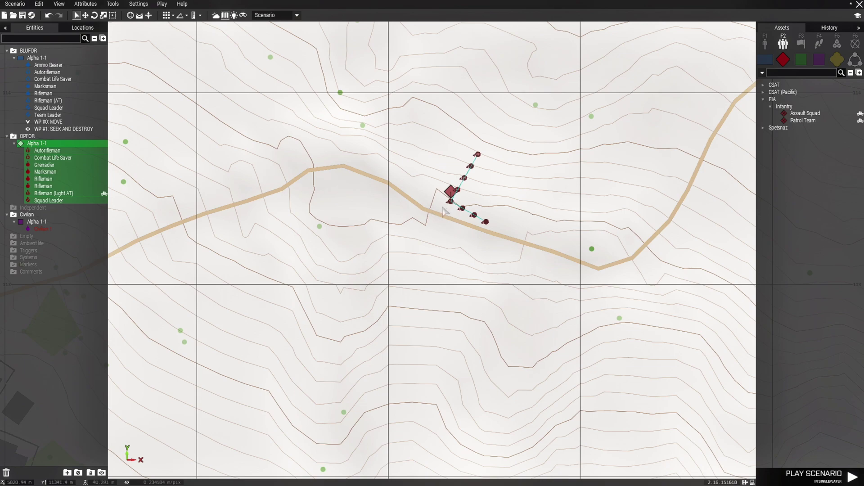
# - Give the OPFOR squad a Move waypoint toward Lolisse and a Seek and Destroy waypoint in the village centre
pyautogui.keyDown('shift'); pyautogui.rightClick(272, 248); pyautogui.keyUp('shift')
pyautogui.scroll(-5, 272, 249)
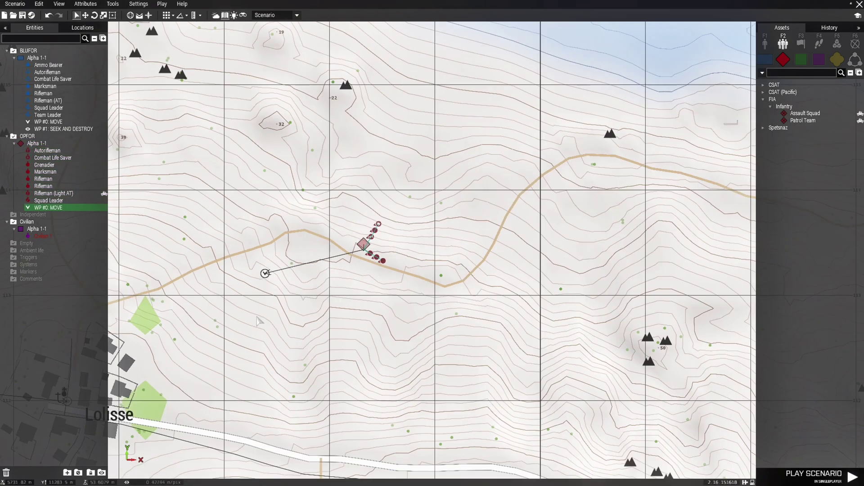
pyautogui.scroll(6, 353, 271)
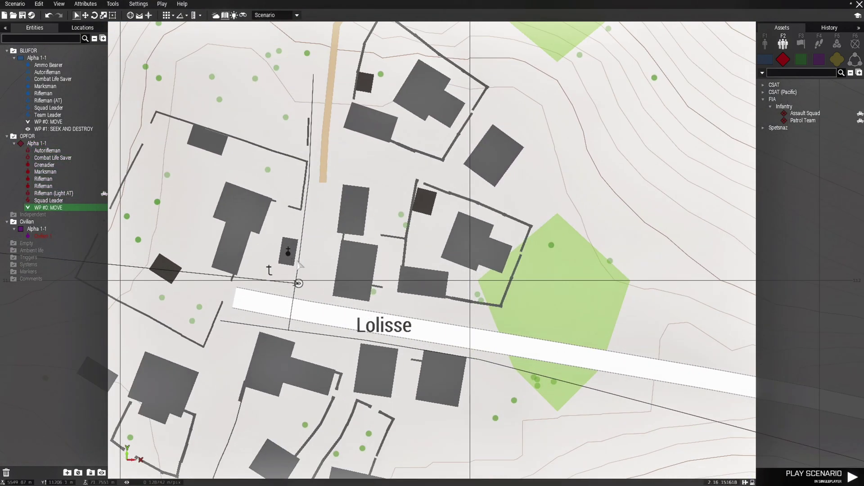
pyautogui.keyDown('shift'); pyautogui.rightClick(307, 270); pyautogui.keyUp('shift')
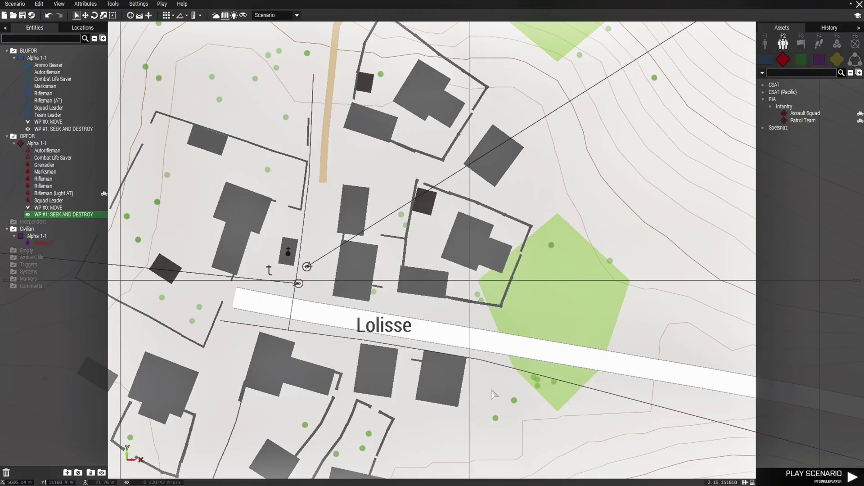
# - Place an Independent FIA Assault Squad south of Lolisse, northeast of the civilian's bunker
pyautogui.scroll(-3, 521, 383)
pyautogui.scroll(-3, 521, 383)
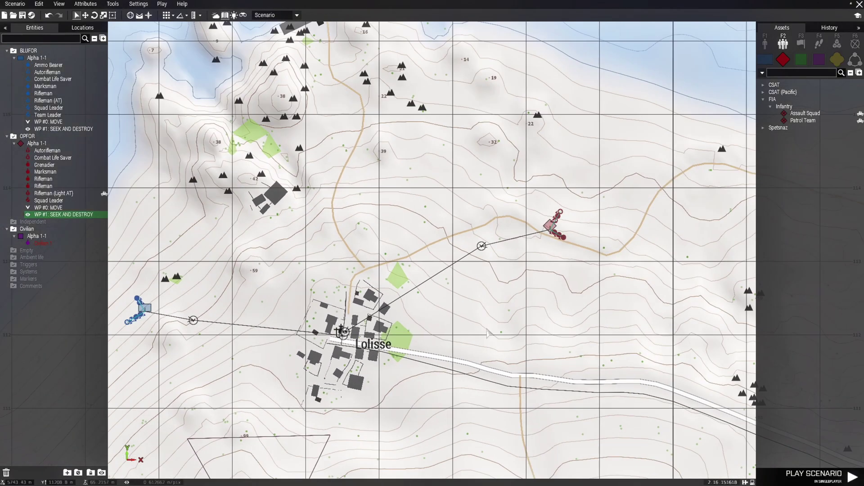
pyautogui.moveTo(494, 330); pyautogui.dragTo(534, 135, button='right')
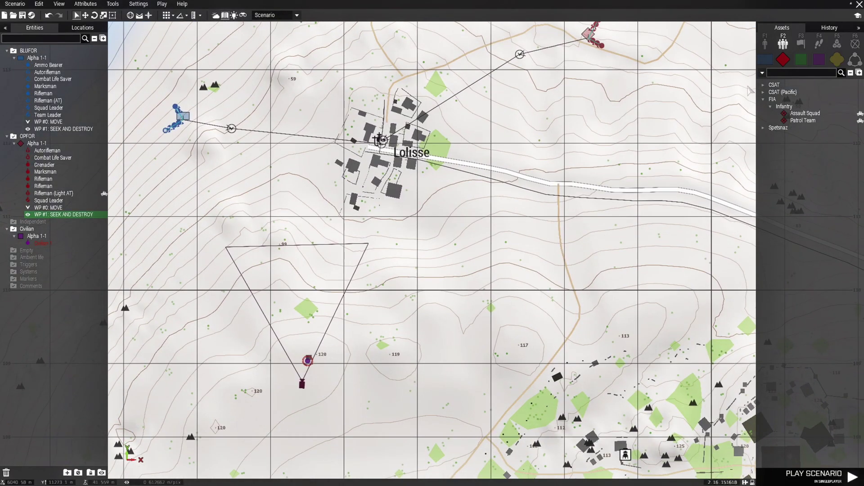
pyautogui.click(802, 60)
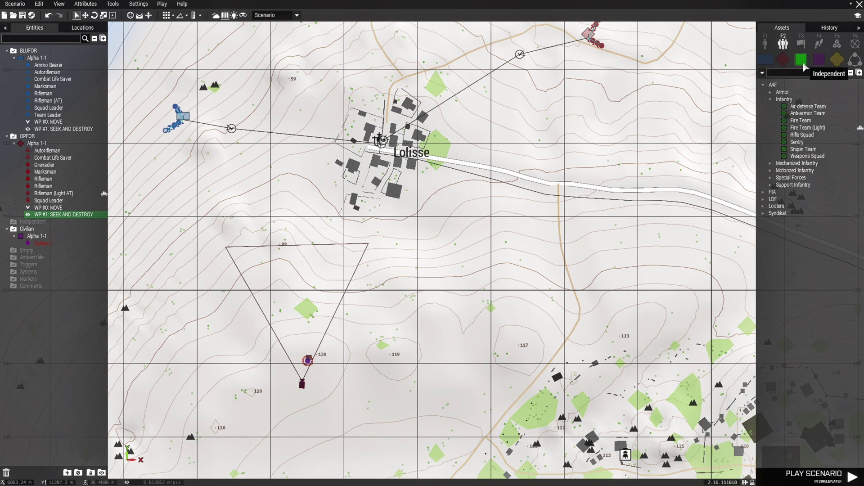
pyautogui.click(770, 99)
pyautogui.click(762, 84)
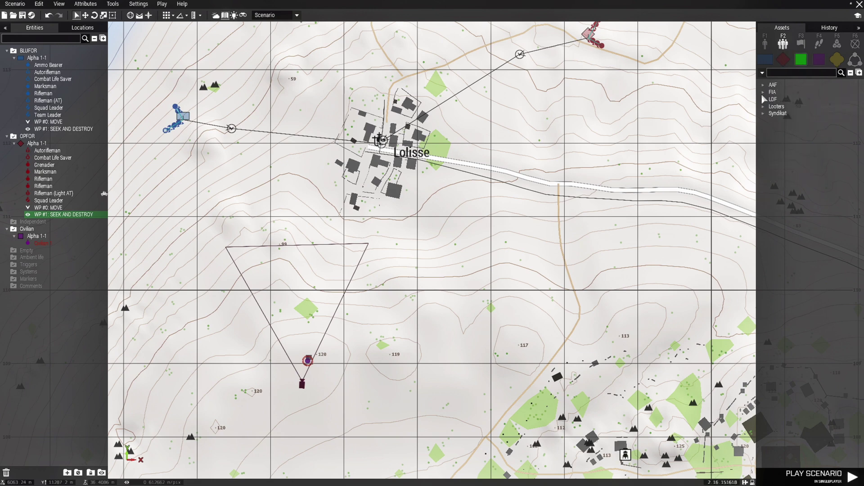
pyautogui.click(772, 108)
pyautogui.moveTo(443, 333); pyautogui.dragTo(424, 278, button='right')
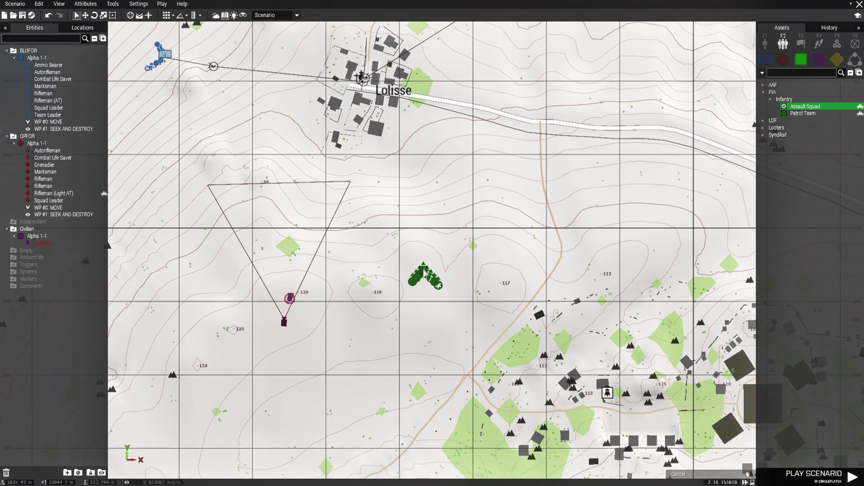
pyautogui.scroll(5, 426, 277)
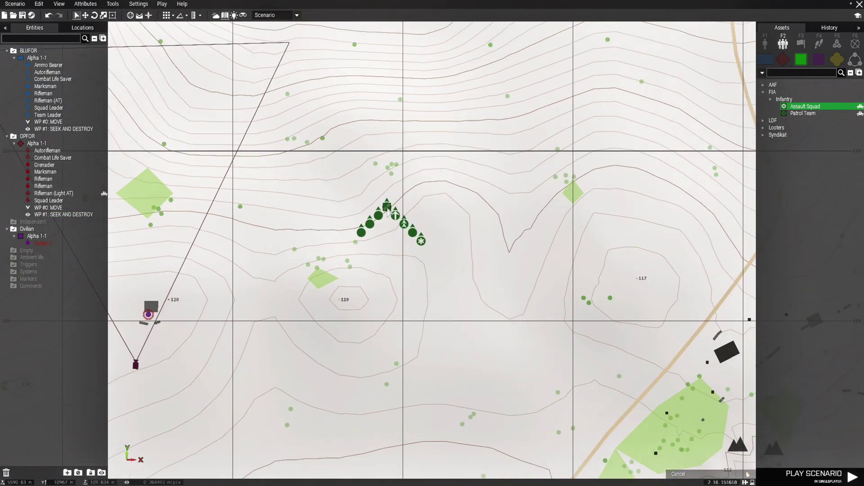
pyautogui.scroll(-3, 387, 211)
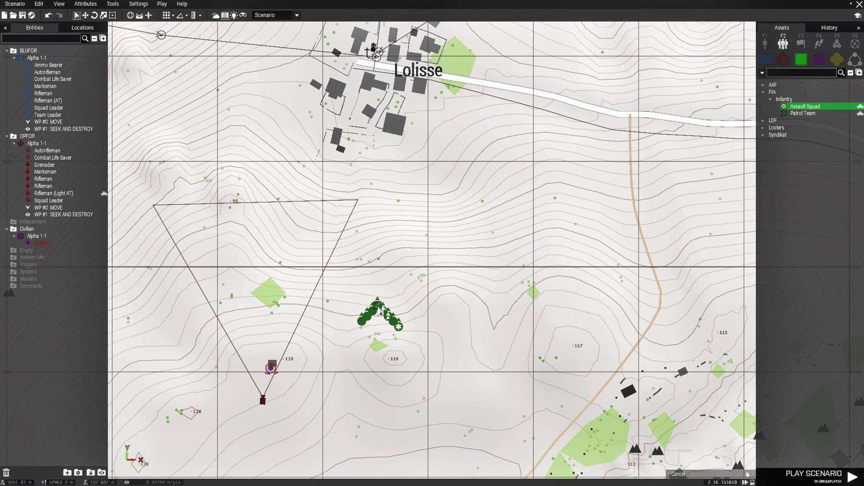
pyautogui.click(377, 306)
# - Give the Independent squad a Move waypoint north toward Lolisse and a Seek and Destroy waypoint in the village centre
pyautogui.scroll(3, 405, 325)
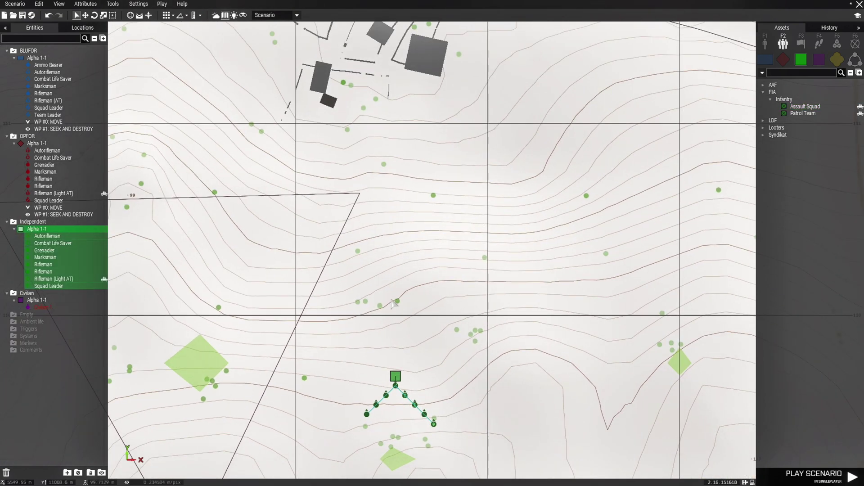
pyautogui.keyDown('shift'); pyautogui.rightClick(390, 286); pyautogui.keyUp('shift')
pyautogui.moveTo(382, 131); pyautogui.dragTo(414, 347, button='right')
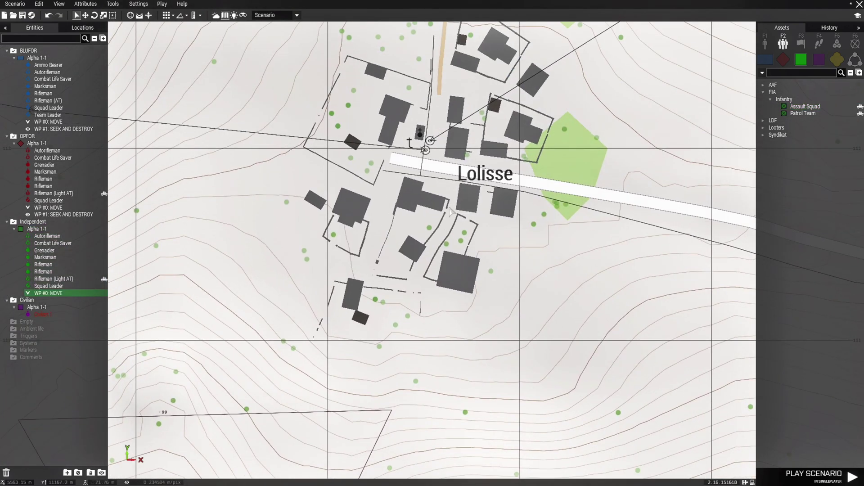
pyautogui.moveTo(435, 189); pyautogui.dragTo(408, 282, button='right')
pyautogui.scroll(3, 410, 285)
pyautogui.scroll(2, 404, 252)
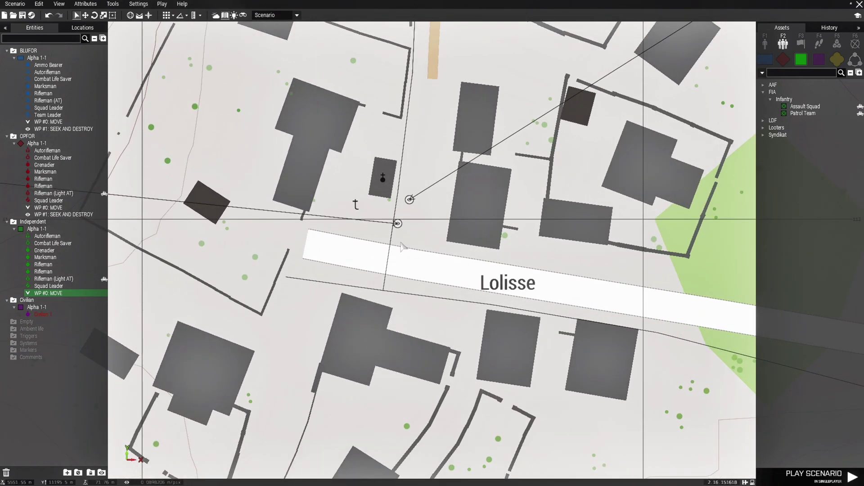
pyautogui.keyDown('shift'); pyautogui.rightClick(396, 235); pyautogui.keyUp('shift')
pyautogui.doubleClick(396, 235)
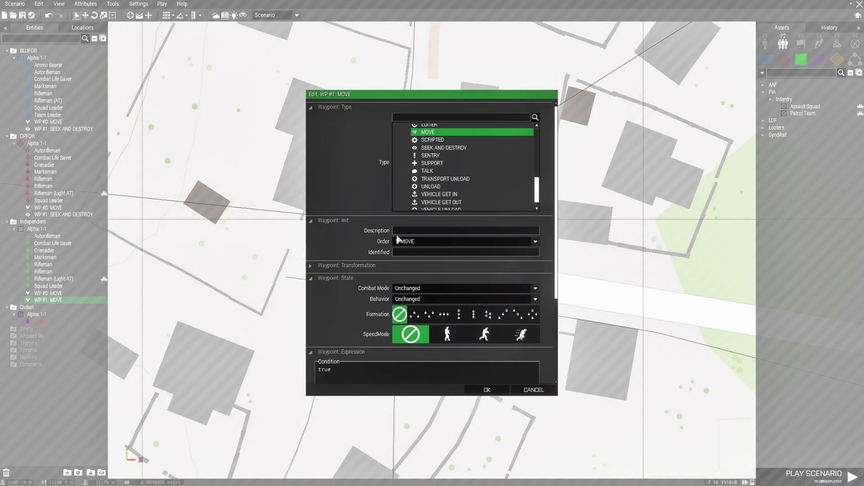
pyautogui.click(451, 148)
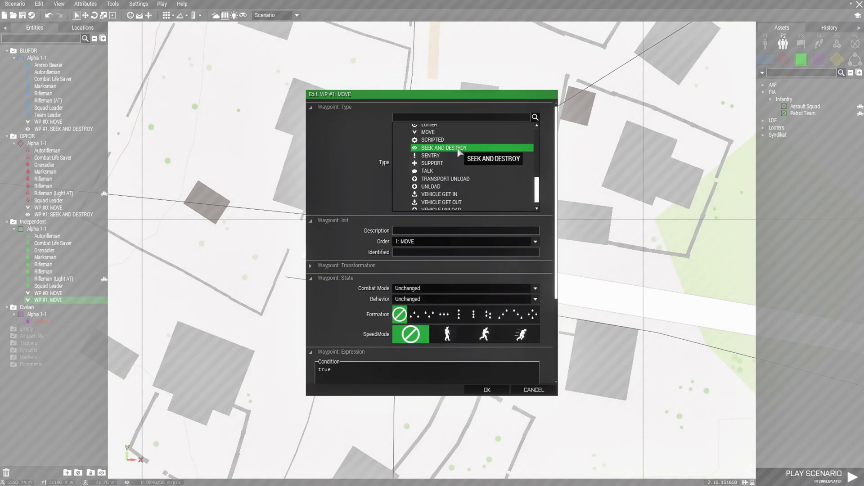
pyautogui.click(487, 390)
# - Set the Independents' allegiance in the general scenario attributes to hostile toward both BLUFOR and OPFOR
pyautogui.scroll(-6, 488, 391)
pyautogui.click(86, 4)
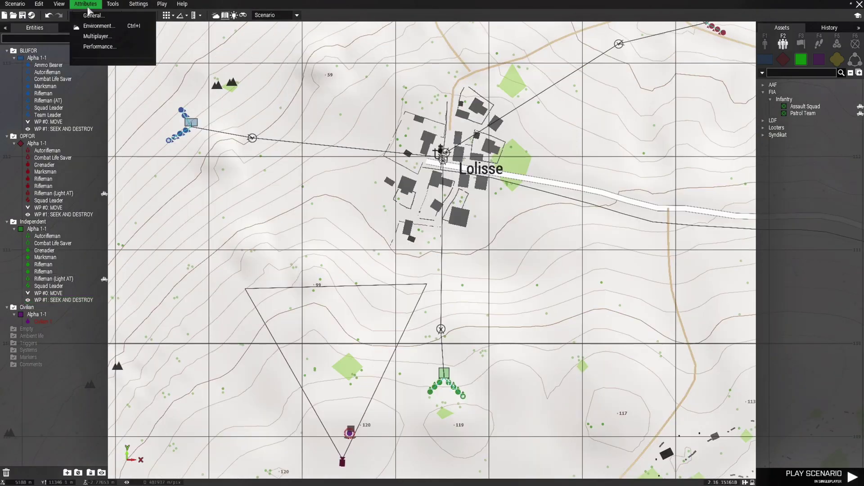
pyautogui.click(104, 19)
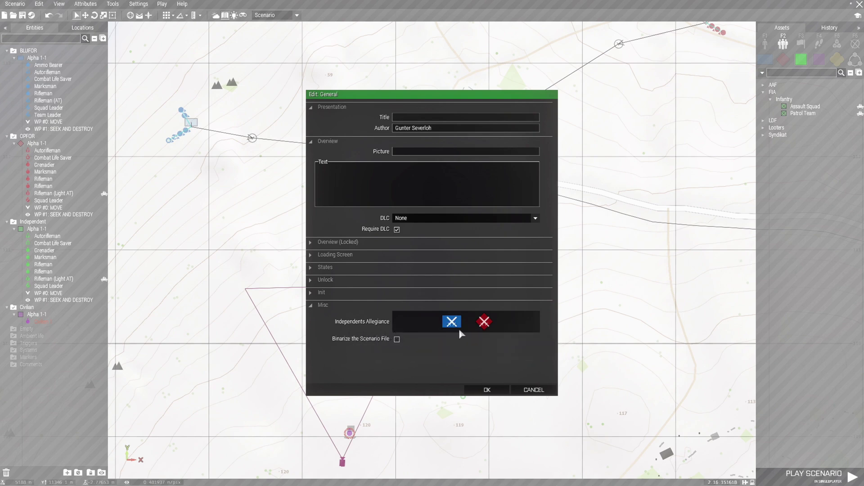
pyautogui.click(490, 391)
# - Place a crewed NATO Hunter HMG just behind the BLUFOR rifle squad west of Lolisse
pyautogui.moveTo(693, 75); pyautogui.dragTo(504, 208, button='right')
pyautogui.scroll(-2, 503, 208)
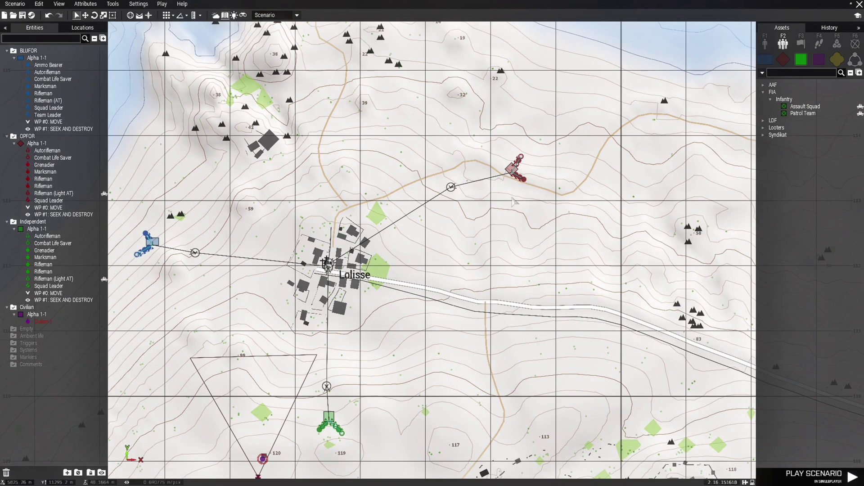
pyautogui.moveTo(403, 358); pyautogui.dragTo(466, 327, button='right')
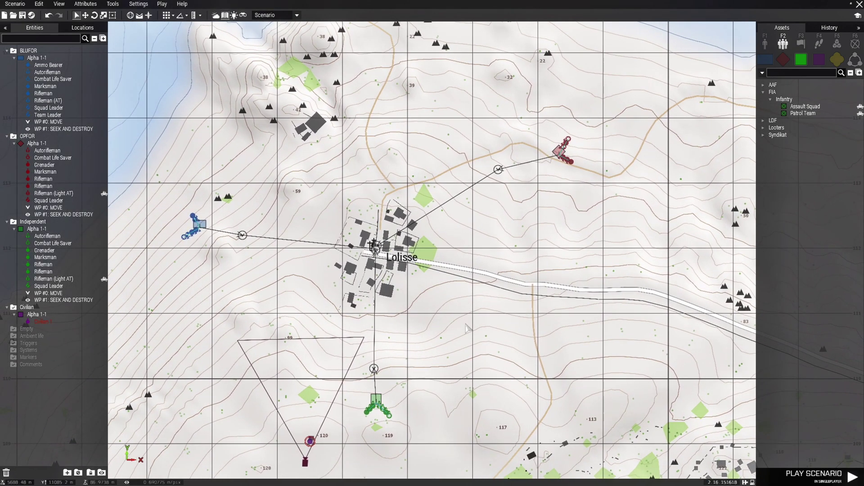
pyautogui.press('1')
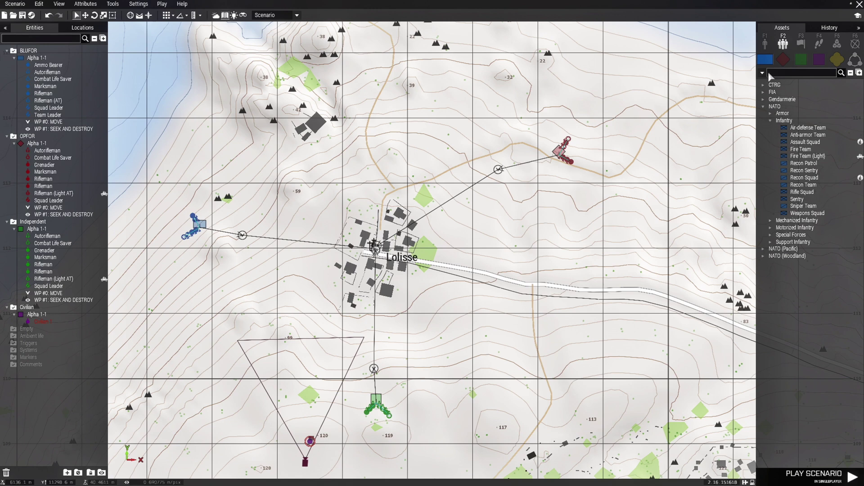
pyautogui.click(767, 44)
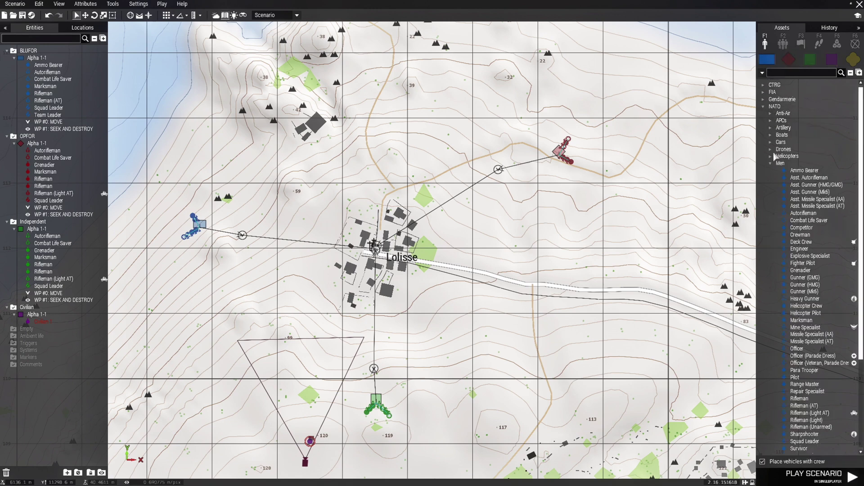
pyautogui.click(770, 162)
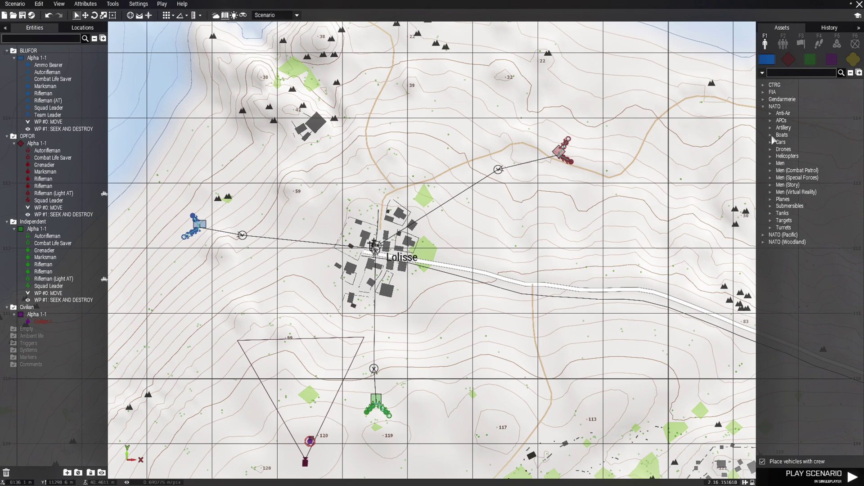
pyautogui.click(770, 144)
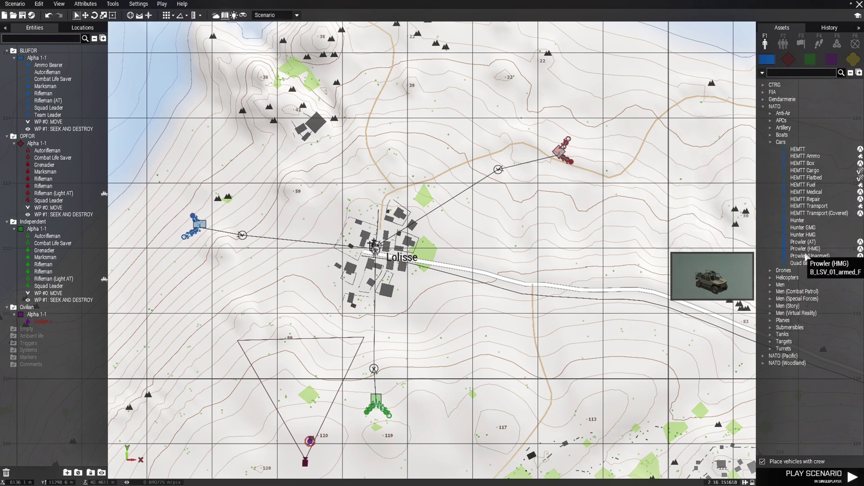
pyautogui.click(798, 237)
pyautogui.scroll(5, 194, 227)
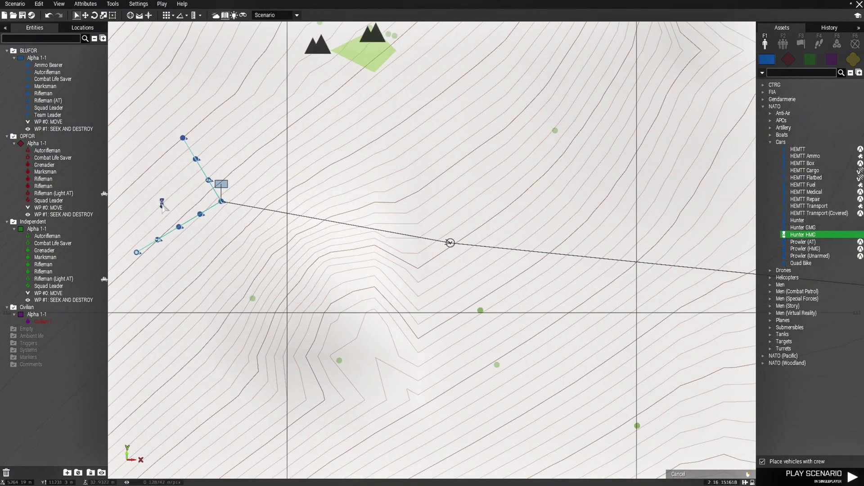
pyautogui.scroll(2, 352, 268)
pyautogui.click(360, 254)
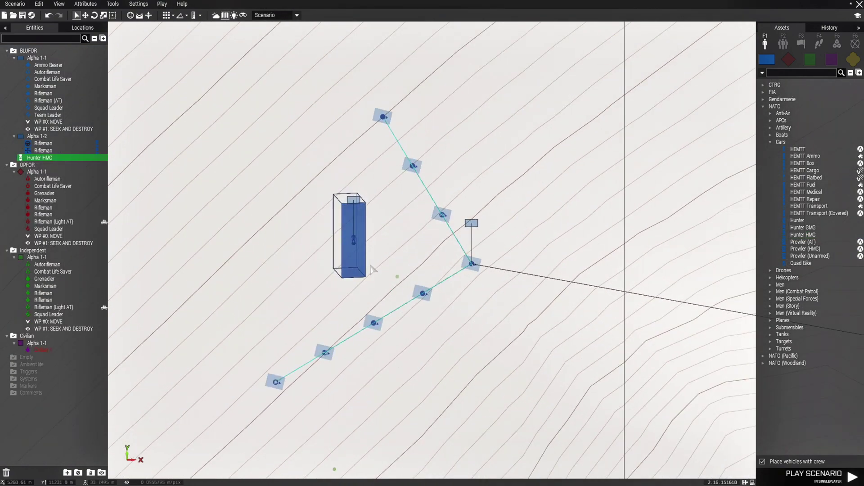
# - Turn the Hunter HMG in the 3D view to face east toward Lolisse
pyautogui.scroll(4, 361, 250)
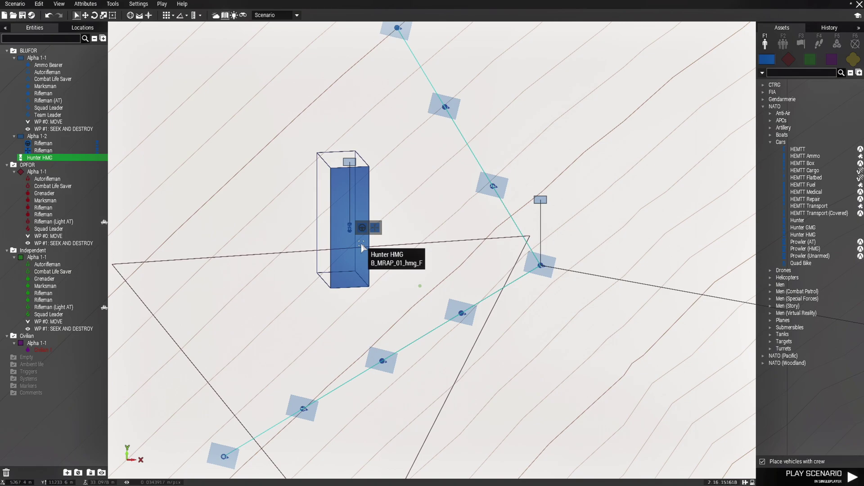
pyautogui.press('m')
pyautogui.scroll(4, 491, 225)
pyautogui.keyDown('shift'); pyautogui.moveTo(472, 206); pyautogui.dragTo(565, 240); pyautogui.keyUp('shift')
pyautogui.scroll(-3, 562, 263)
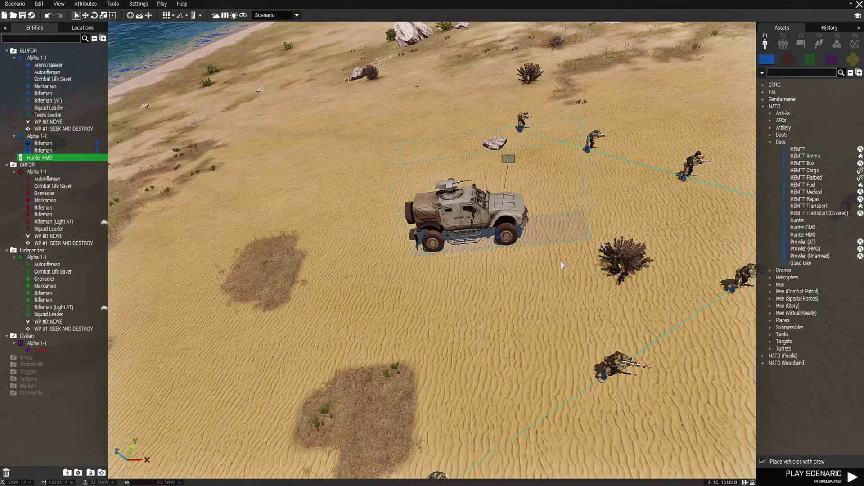
pyautogui.moveTo(563, 264); pyautogui.dragTo(656, 253, button='right')
# - Group the Hunter HMG's crew to the leader of the BLUFOR rifle squad on the map
pyautogui.press('m')
pyautogui.scroll(3, 356, 224)
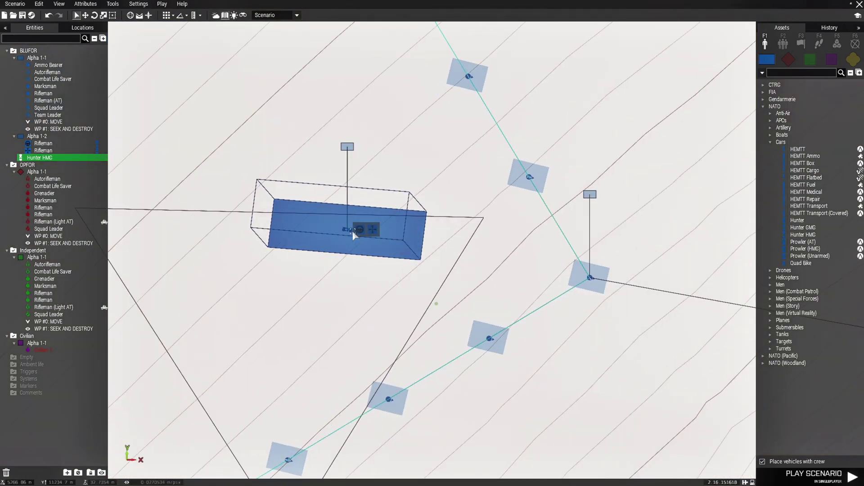
pyautogui.rightClick(349, 235)
pyautogui.moveTo(405, 235)
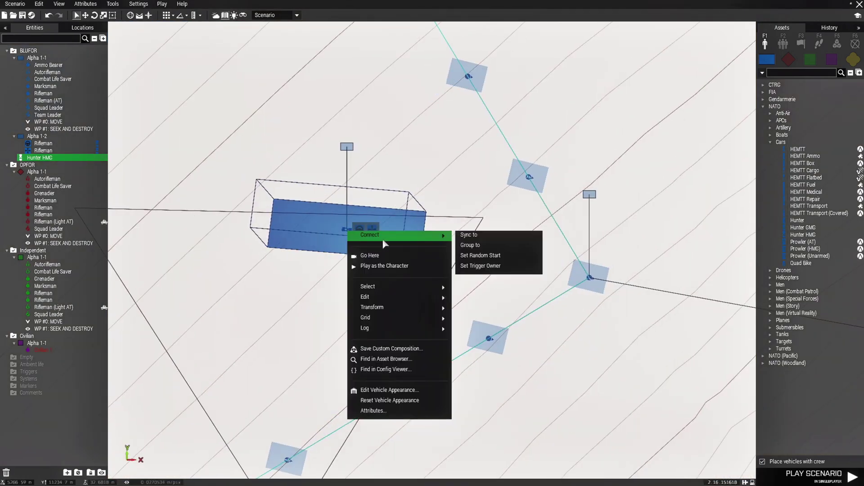
pyautogui.click(483, 256)
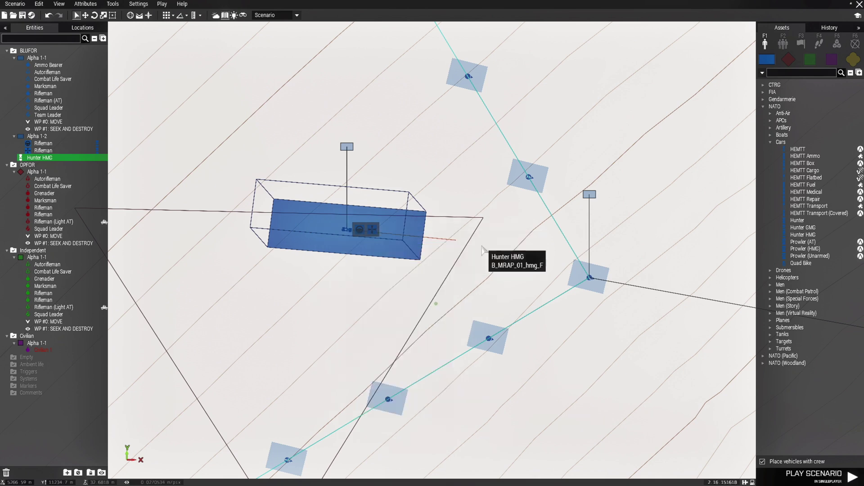
pyautogui.click(587, 277)
# - Place an OPFOR FIA Offroad (HMG) behind the OPFOR squad northeast of Lolisse and turn it to face southwest
pyautogui.scroll(-3, 586, 310)
pyautogui.moveTo(607, 373); pyautogui.dragTo(531, 349, button='right')
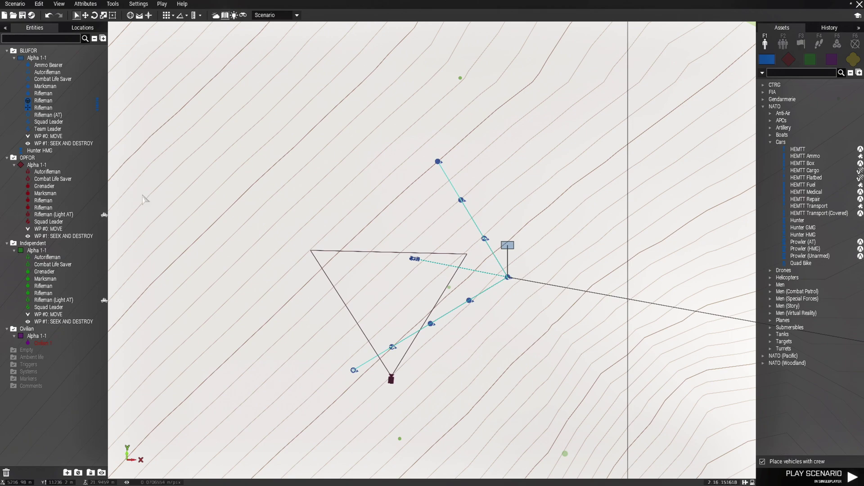
pyautogui.scroll(-3, 456, 325)
pyautogui.moveTo(640, 338); pyautogui.dragTo(270, 293, button='right')
pyautogui.scroll(-5, 395, 312)
pyautogui.moveTo(646, 236); pyautogui.dragTo(384, 308, button='right')
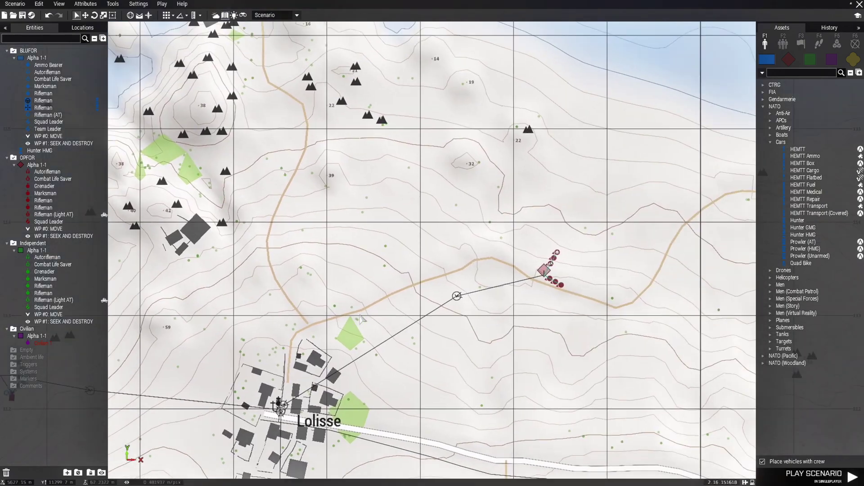
pyautogui.click(789, 59)
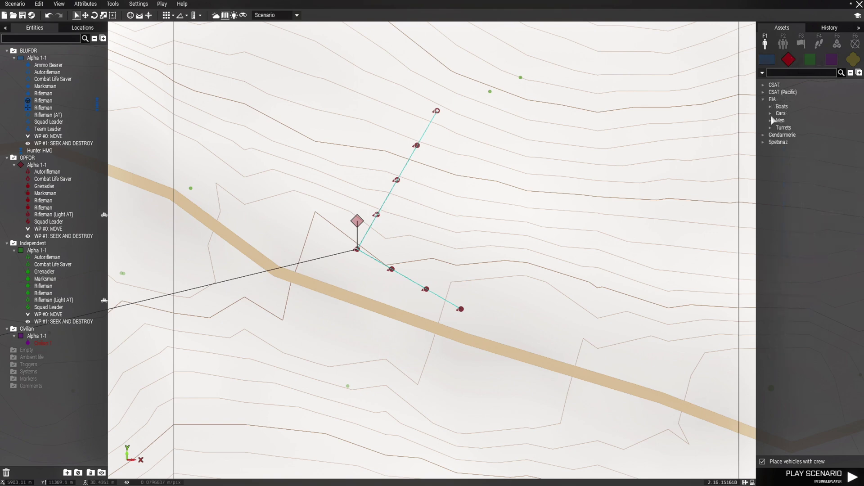
pyautogui.click(770, 114)
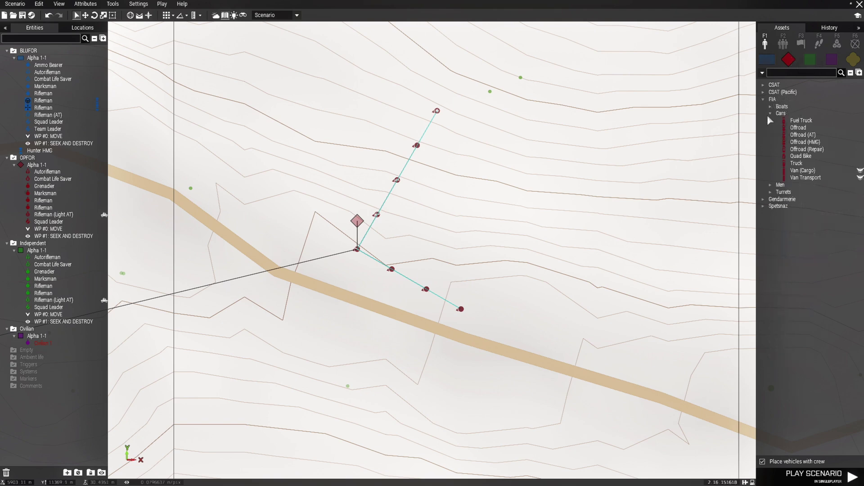
pyautogui.click(806, 142)
pyautogui.scroll(3, 426, 249)
pyautogui.click(440, 218)
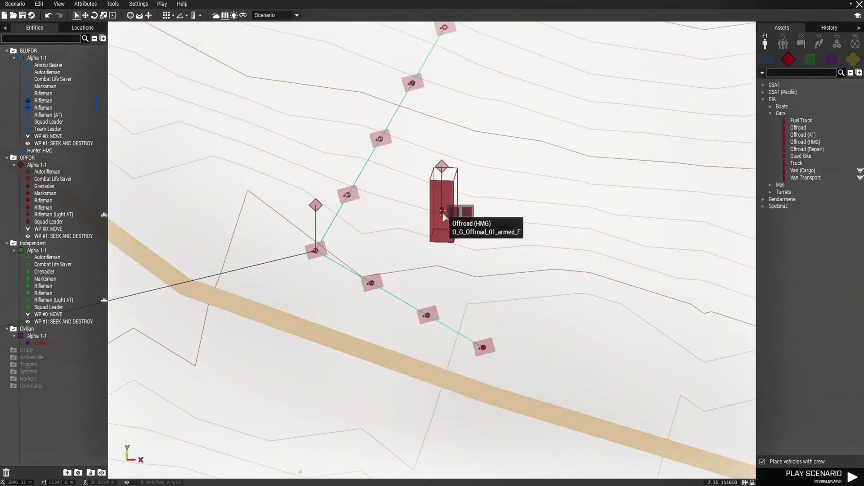
pyautogui.scroll(2, 439, 212)
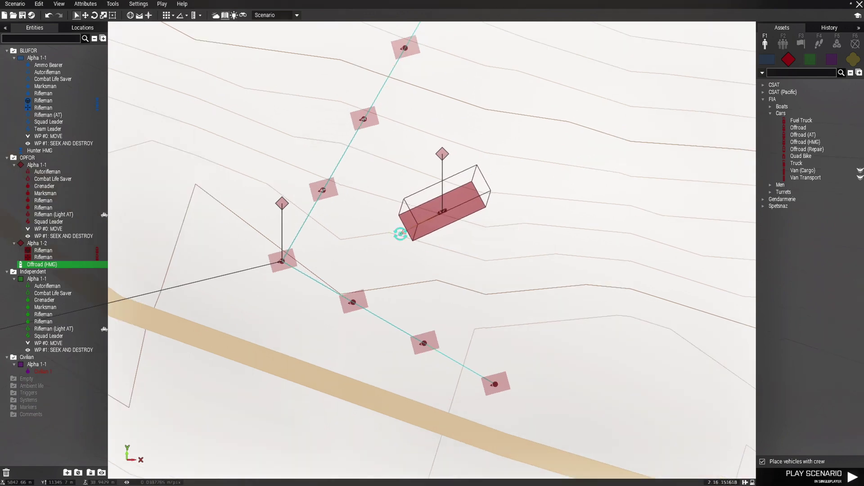
# - Group the OPFOR Offroad (HMG)'s crew to the OPFOR squad's leader
pyautogui.rightClick(439, 211)
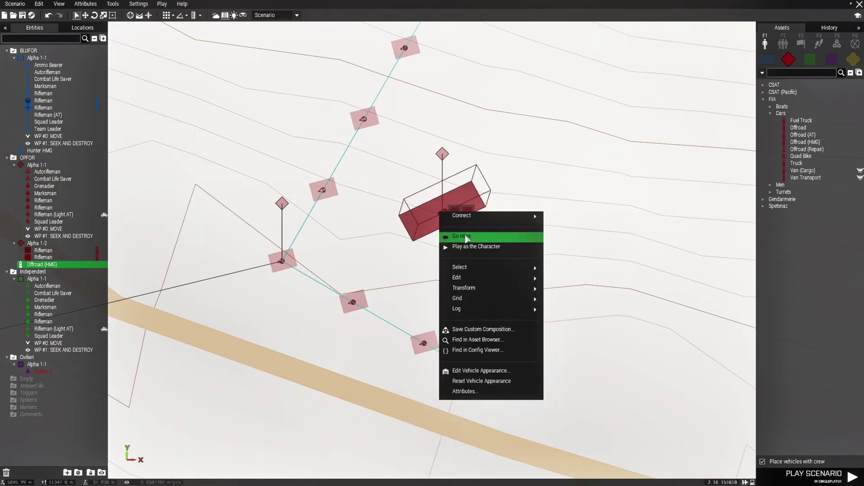
pyautogui.moveTo(478, 216)
pyautogui.click(568, 228)
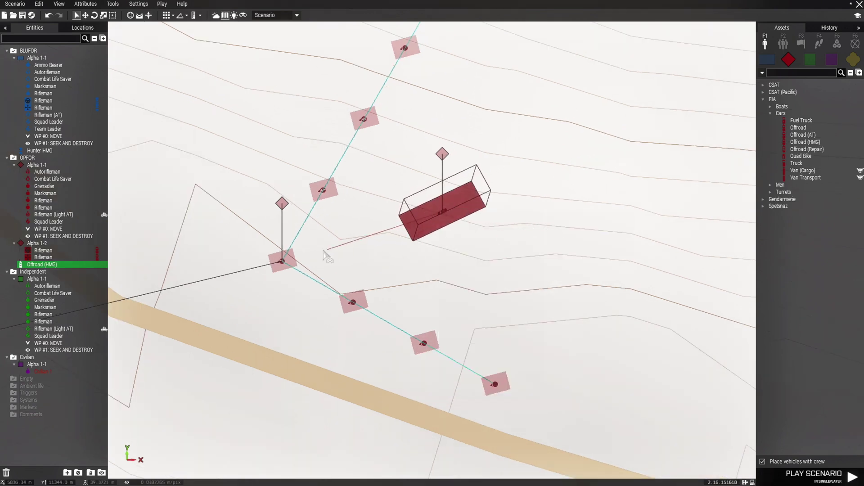
pyautogui.click(281, 262)
pyautogui.scroll(-5, 315, 292)
pyautogui.moveTo(308, 375); pyautogui.dragTo(498, 221, button='right')
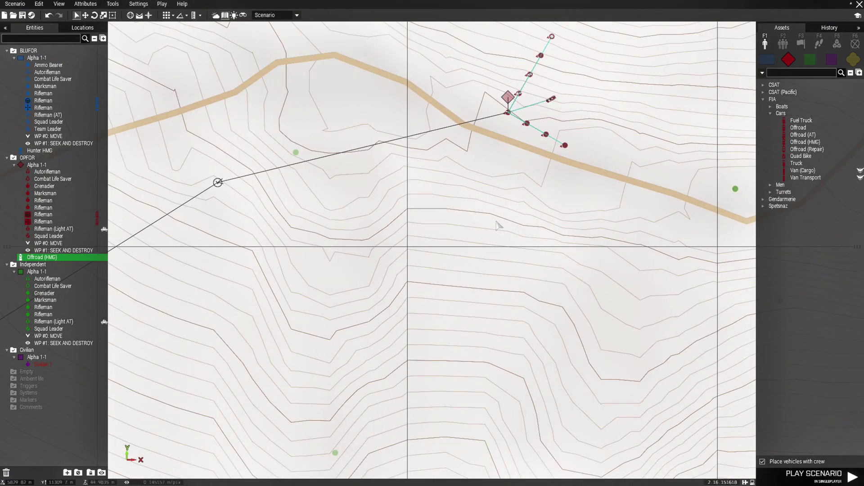
pyautogui.click(461, 275)
# - Place an Independent FIA Offroad (HMG) inside the Independent squad's wedge south of Lolisse, facing north
pyautogui.scroll(-2, 460, 273)
pyautogui.moveTo(297, 450); pyautogui.dragTo(554, 58, button='right')
pyautogui.scroll(-2, 518, 108)
pyautogui.scroll(8, 349, 355)
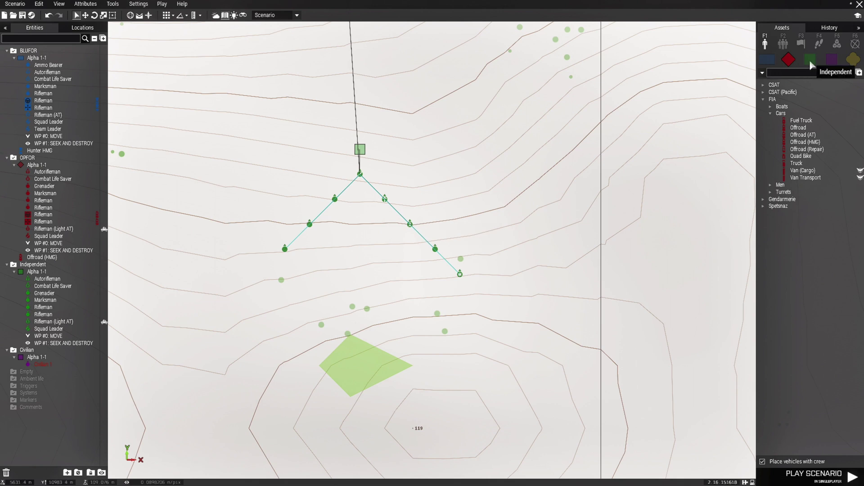
pyautogui.click(811, 61)
pyautogui.click(764, 89)
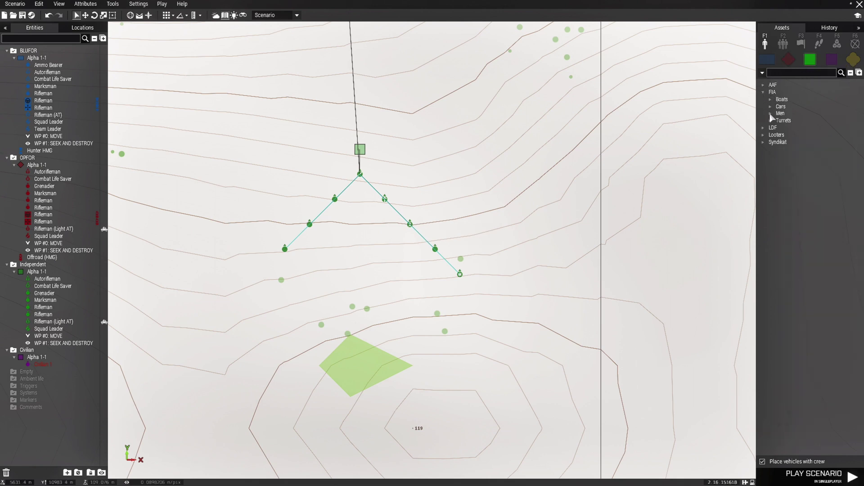
pyautogui.click(770, 106)
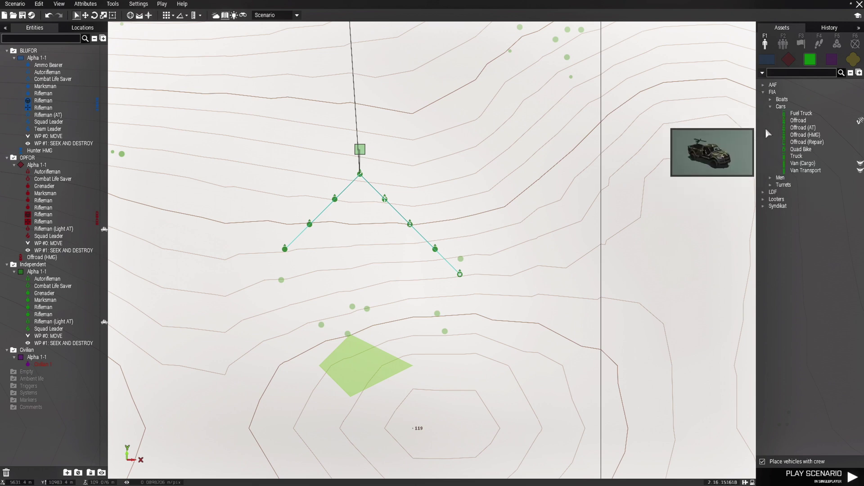
pyautogui.click(797, 135)
pyautogui.scroll(3, 411, 270)
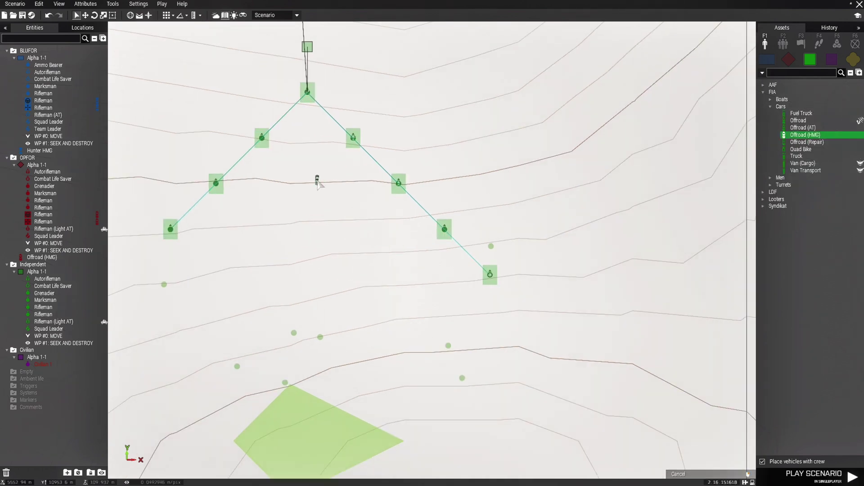
pyautogui.click(314, 190)
pyautogui.scroll(3, 314, 190)
# - Group the Independent Offroad (HMG)'s crew to the Independent squad's leader
pyautogui.rightClick(315, 185)
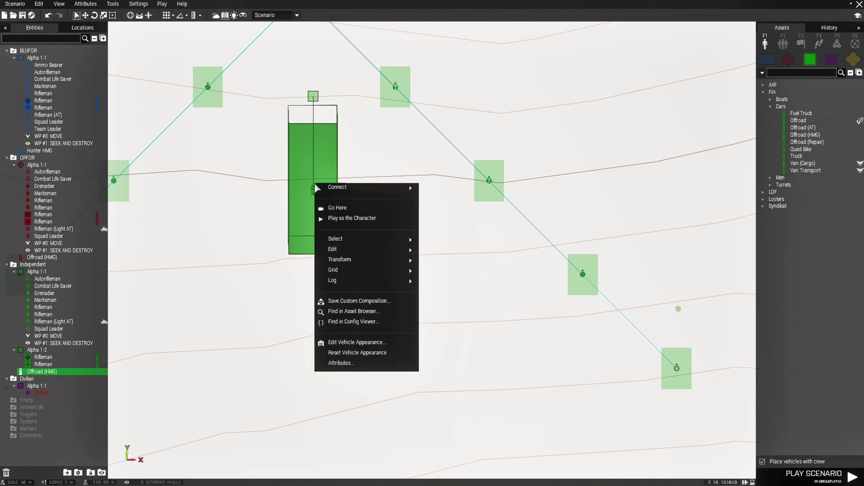
pyautogui.moveTo(352, 191)
pyautogui.click(441, 199)
pyautogui.moveTo(352, 152); pyautogui.dragTo(371, 318, button='right')
pyautogui.click(325, 162)
pyautogui.scroll(-5, 396, 189)
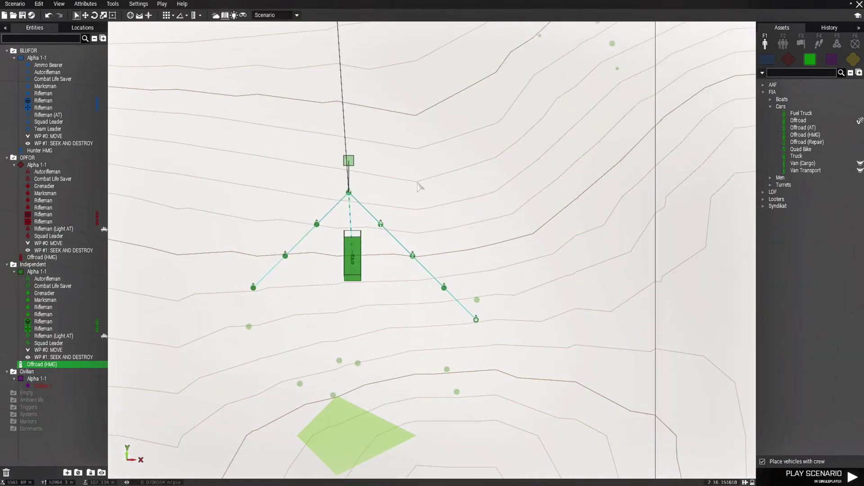
# - Place an Independent AAF WY-55 Hellcat with crew in the clearing beside the forest, south of the hills below Lolisse
pyautogui.scroll(-4, 430, 176)
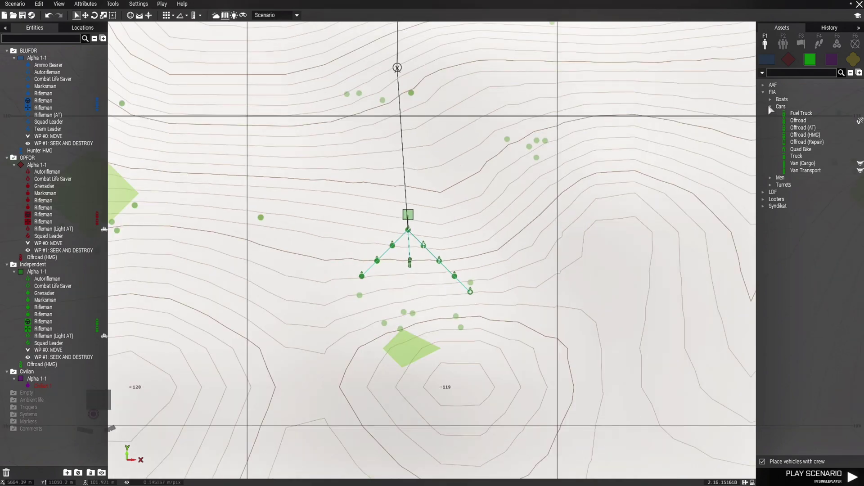
pyautogui.click(770, 107)
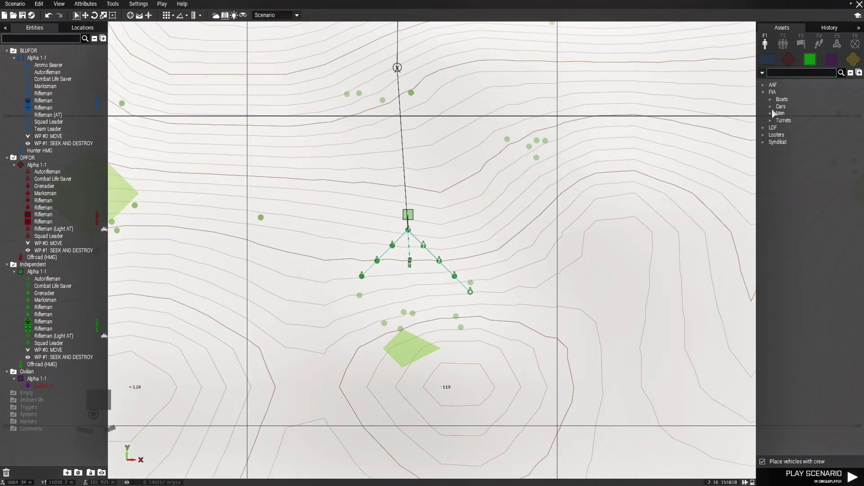
pyautogui.click(762, 86)
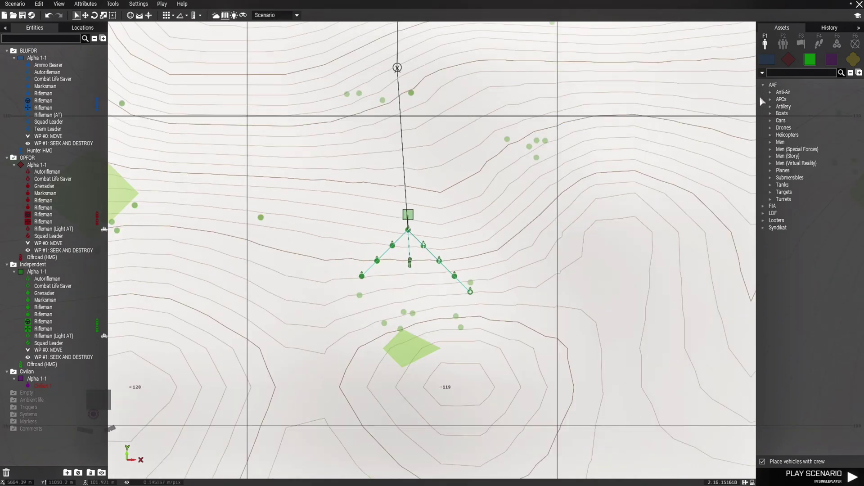
pyautogui.click(770, 136)
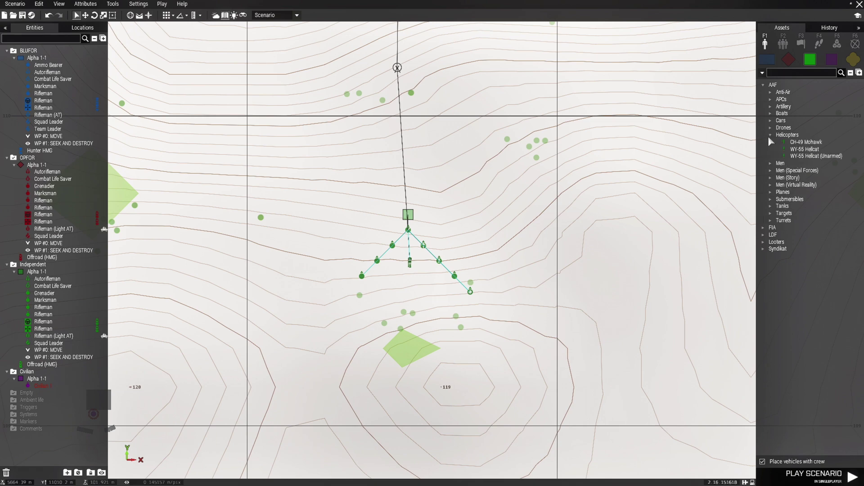
pyautogui.click(804, 149)
pyautogui.scroll(-3, 496, 225)
pyautogui.scroll(-3, 499, 275)
pyautogui.moveTo(491, 360); pyautogui.dragTo(428, 6, button='right')
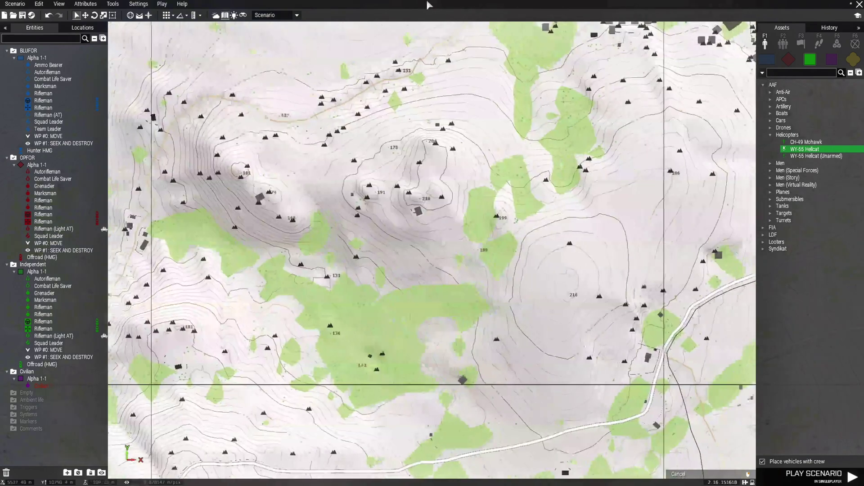
pyautogui.scroll(-2, 470, 211)
pyautogui.moveTo(449, 309); pyautogui.dragTo(423, 255, button='right')
pyautogui.scroll(5, 423, 254)
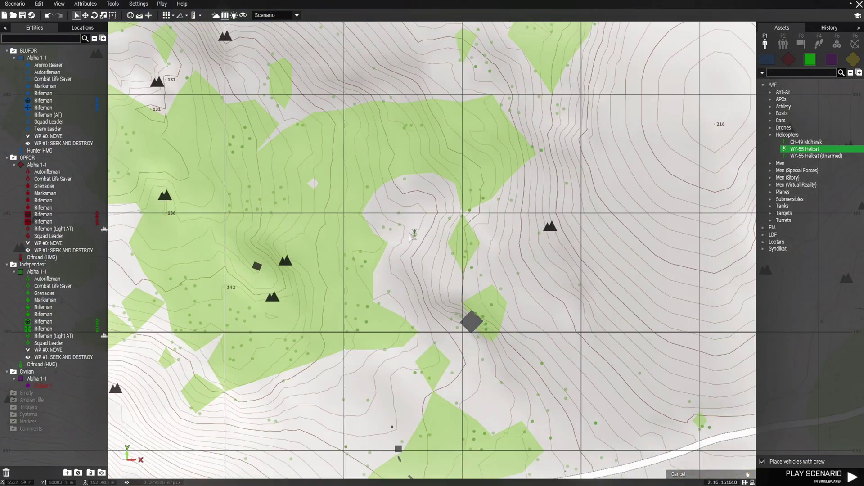
pyautogui.scroll(3, 390, 240)
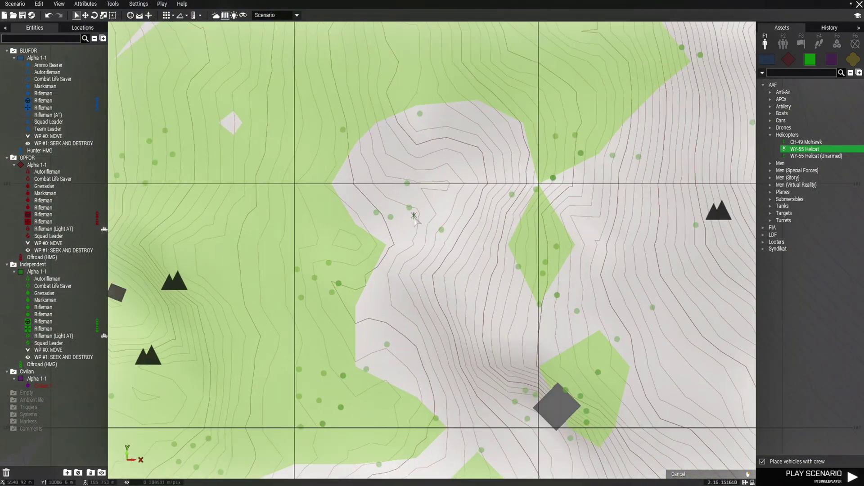
pyautogui.click(427, 194)
# - Give the Hellcat a Move waypoint just north of it and a second one in the hills to the northwest
pyautogui.moveTo(436, 174); pyautogui.dragTo(440, 237, button='right')
pyautogui.scroll(-1, 433, 240)
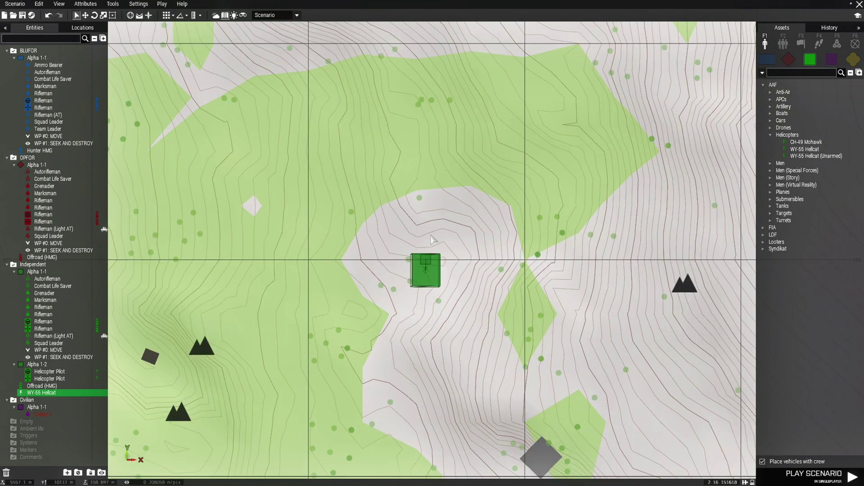
pyautogui.scroll(-5, 454, 197)
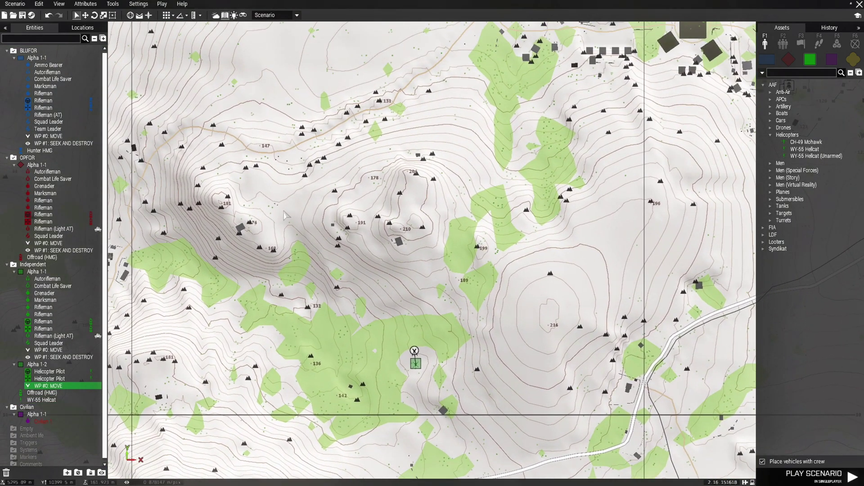
pyautogui.keyDown('shift'); pyautogui.rightClick(284, 212); pyautogui.keyUp('shift')
# - Add a third Hellcat waypoint in the centre of Lolisse and set its type to Seek and Destroy
pyautogui.moveTo(347, 116); pyautogui.dragTo(341, 339, button='right')
pyautogui.scroll(-2, 342, 339)
pyautogui.moveTo(385, 233); pyautogui.dragTo(377, 341, button='right')
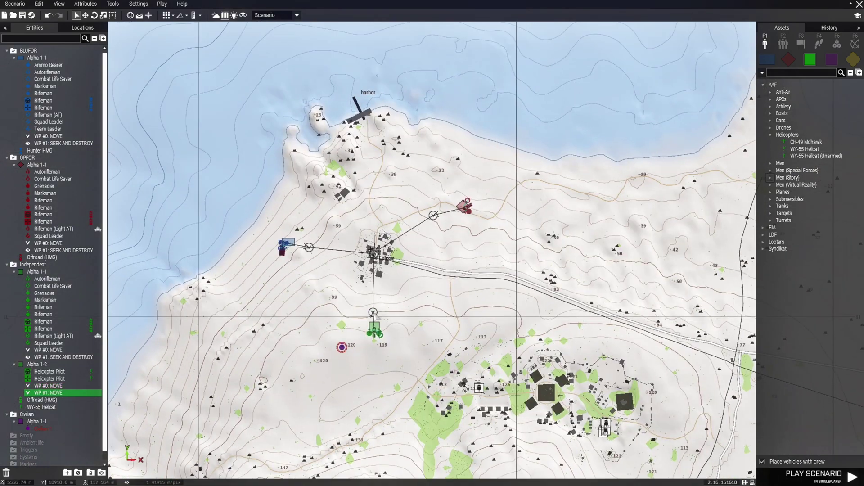
pyautogui.scroll(10, 368, 214)
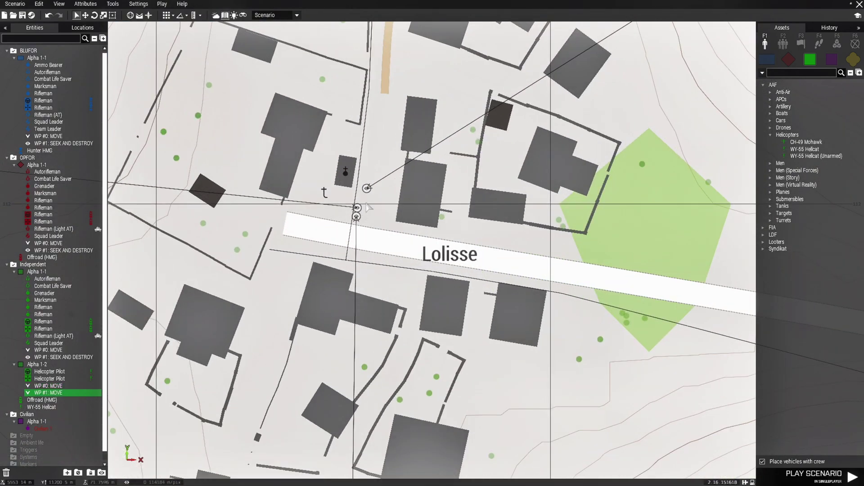
pyautogui.keyDown('shift'); pyautogui.rightClick(373, 205); pyautogui.keyUp('shift')
pyautogui.doubleClick(371, 199)
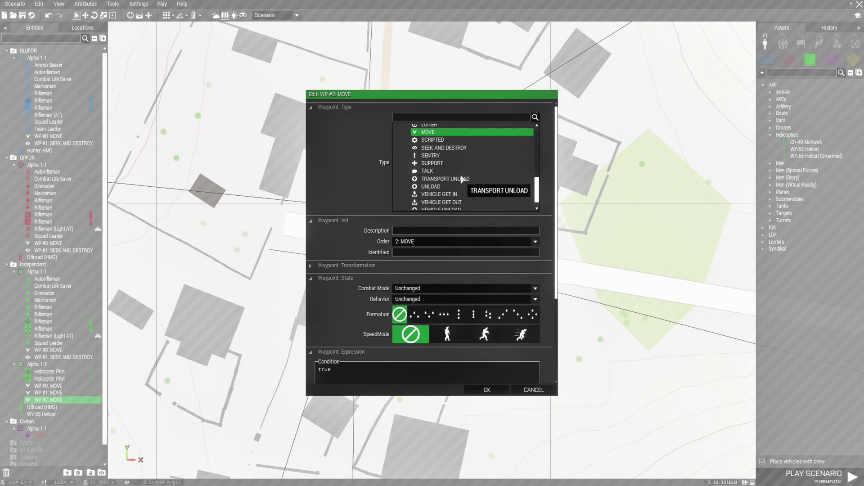
pyautogui.click(444, 147)
pyautogui.click(487, 390)
# - Place an OPFOR CSAT PO-30 Orca with crew far east of Lolisse, just southeast of the small wooded patch near the coast
pyautogui.scroll(-6, 511, 300)
pyautogui.scroll(3, 511, 300)
pyautogui.moveTo(511, 300); pyautogui.dragTo(405, 313, button='right')
pyautogui.click(521, 266)
pyautogui.moveTo(540, 237); pyautogui.dragTo(380, 386, button='right')
pyautogui.click(787, 64)
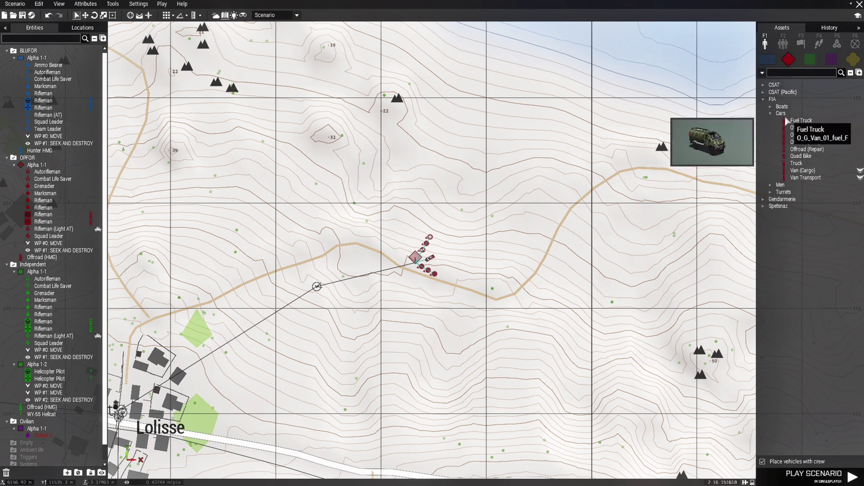
pyautogui.click(770, 113)
pyautogui.click(763, 99)
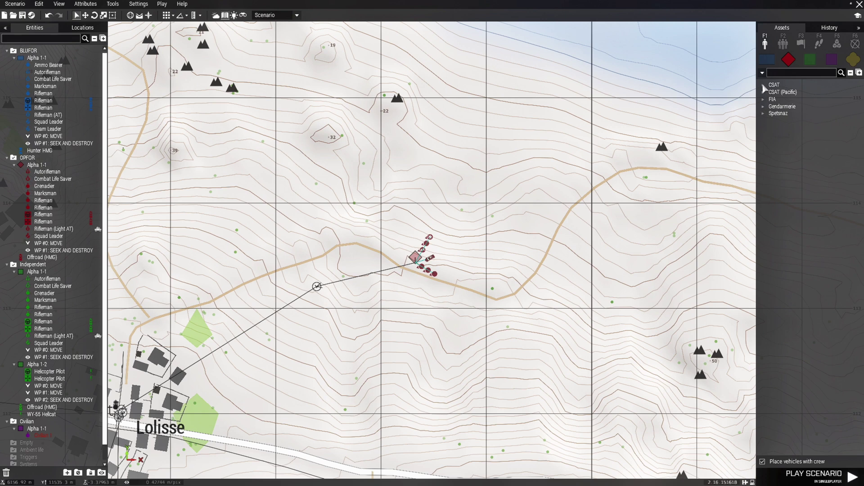
pyautogui.click(764, 86)
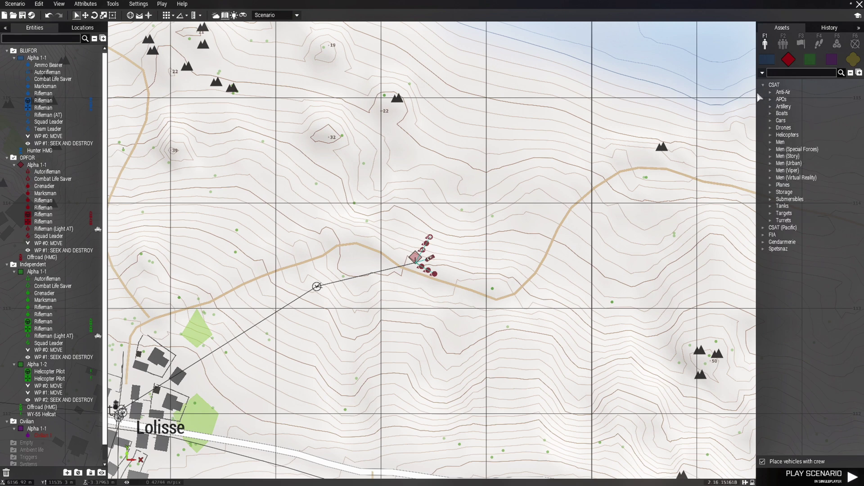
pyautogui.click(770, 135)
pyautogui.moveTo(820, 214)
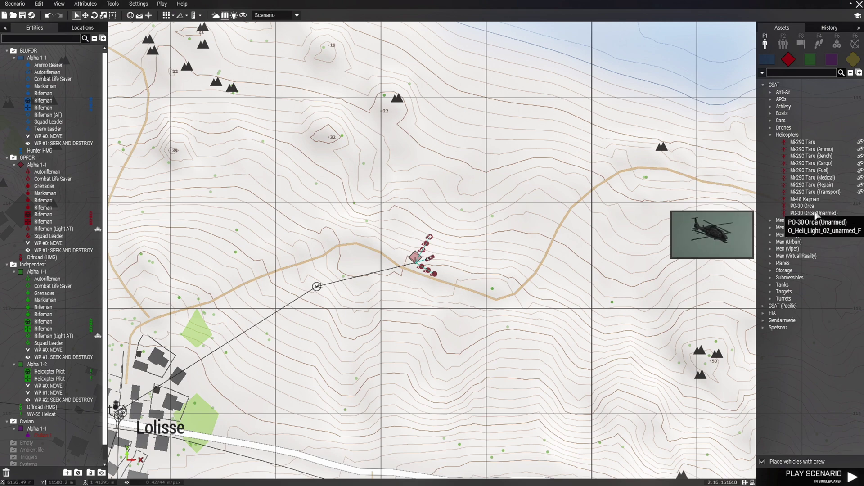
pyautogui.click(813, 209)
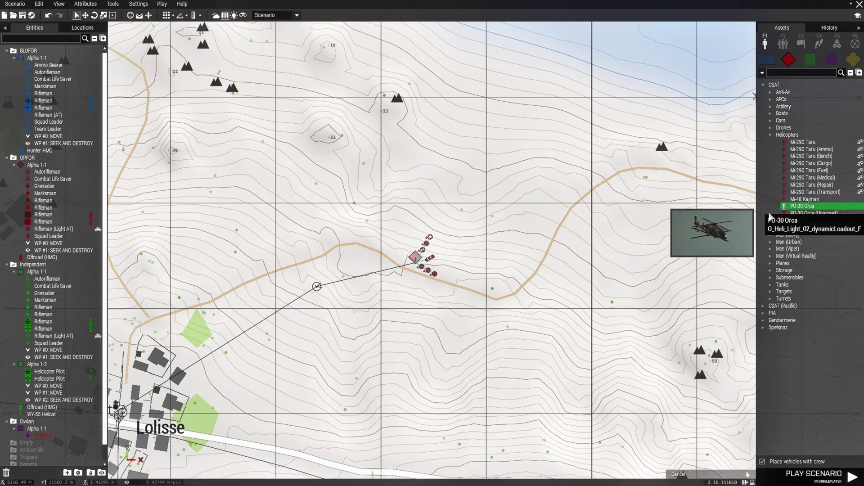
pyautogui.scroll(-1, 544, 247)
pyautogui.moveTo(532, 257); pyautogui.dragTo(288, 225, button='right')
pyautogui.scroll(-3, 504, 248)
pyautogui.moveTo(603, 243); pyautogui.dragTo(363, 226, button='right')
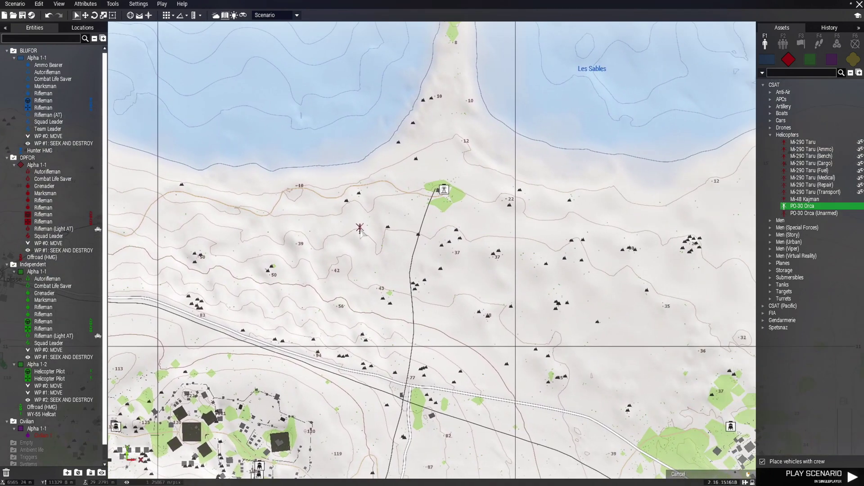
pyautogui.scroll(2, 563, 235)
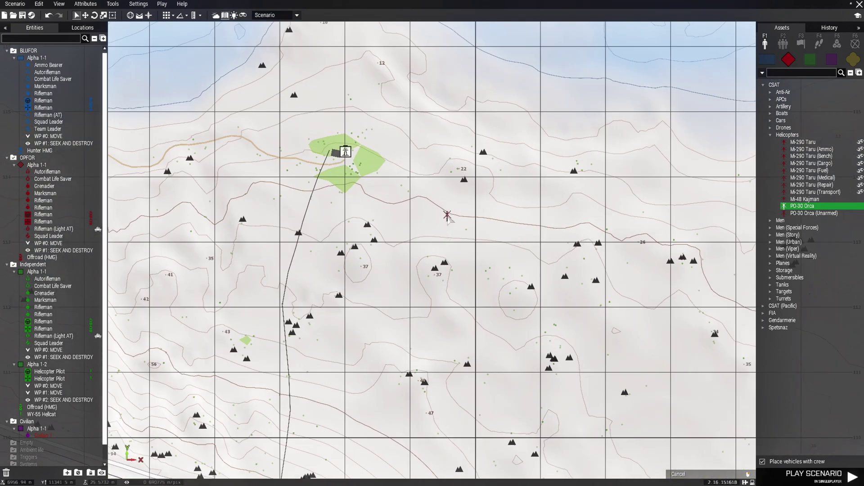
pyautogui.click(451, 202)
# - Give the Orca a Move waypoint just northwest of it and a second one farther west towards the OPFOR squad
pyautogui.scroll(2, 451, 200)
pyautogui.keyDown('shift'); pyautogui.rightClick(405, 166); pyautogui.keyUp('shift')
pyautogui.scroll(-6, 397, 198)
pyautogui.moveTo(326, 259); pyautogui.dragTo(613, 238, button='right')
pyautogui.keyDown('shift'); pyautogui.rightClick(517, 209); pyautogui.keyUp('shift')
# - Add a third Orca waypoint in the centre of Lolisse and set its type to Seek and Destroy
pyautogui.scroll(-2, 463, 229)
pyautogui.scroll(2, 455, 234)
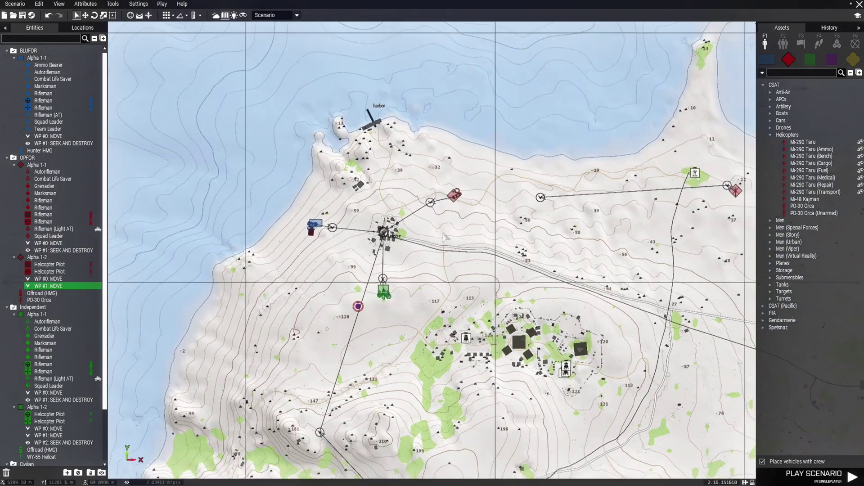
pyautogui.scroll(8, 445, 235)
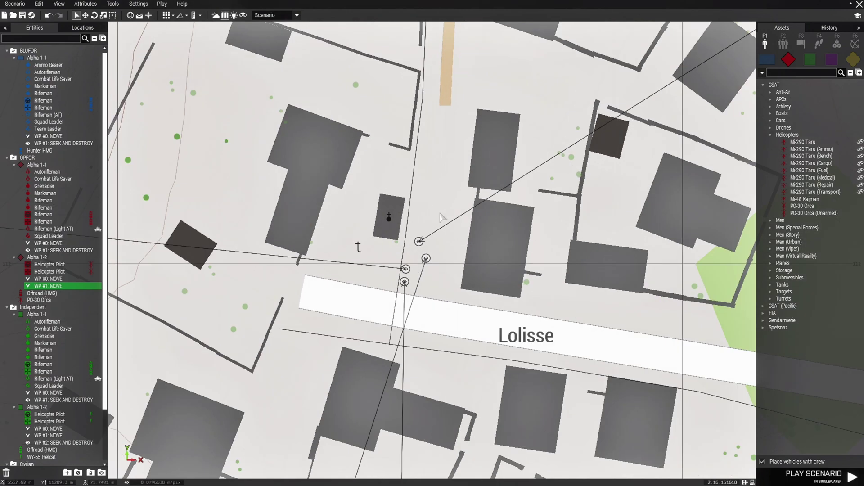
pyautogui.keyDown('shift'); pyautogui.rightClick(418, 226); pyautogui.keyUp('shift')
pyautogui.doubleClick(417, 226)
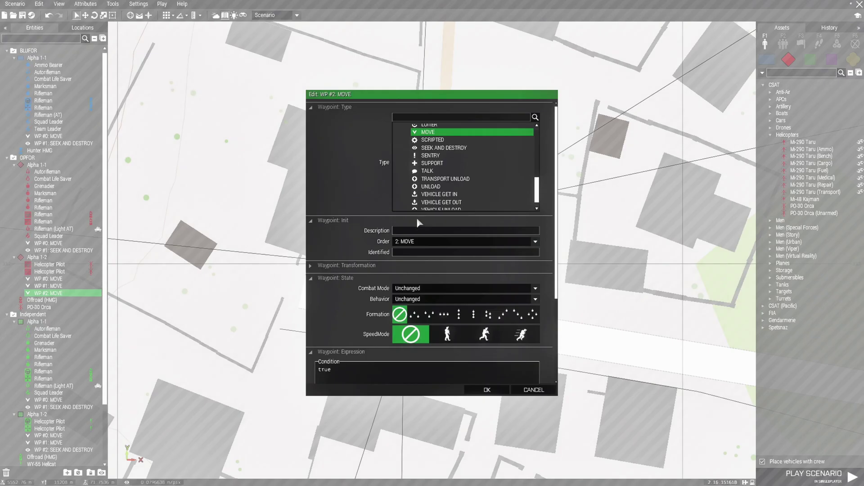
pyautogui.click(450, 148)
pyautogui.press('Return')
# - Place a BLUFOR NATO AH-9 Pawnee with crew on the open beach along the coast southwest of Lolisse
pyautogui.scroll(-4, 415, 281)
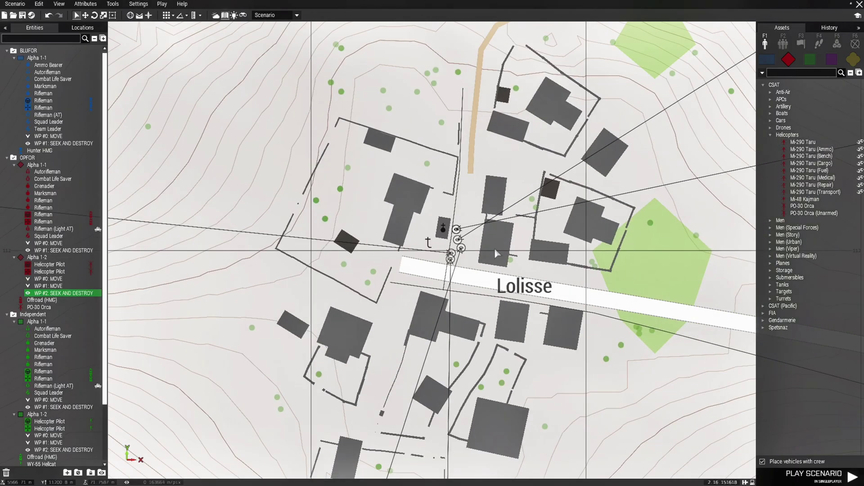
pyautogui.scroll(-2, 415, 282)
pyautogui.moveTo(311, 373); pyautogui.dragTo(496, 204, button='right')
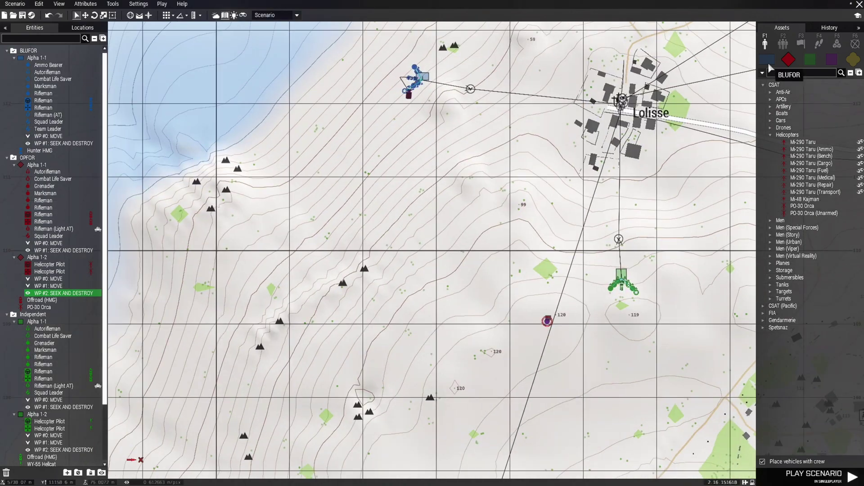
pyautogui.click(767, 64)
pyautogui.click(769, 141)
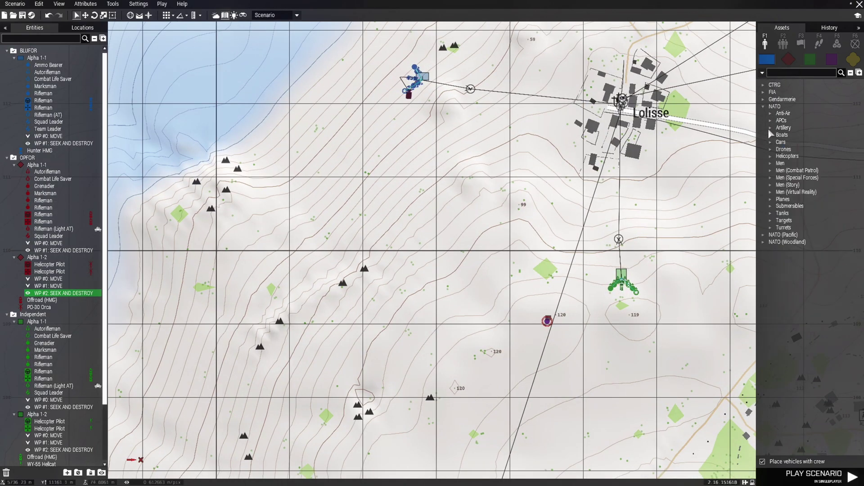
pyautogui.moveTo(375, 337); pyautogui.dragTo(795, 34, button='right')
pyautogui.moveTo(547, 344); pyautogui.dragTo(573, 163, button='right')
pyautogui.scroll(4, 441, 250)
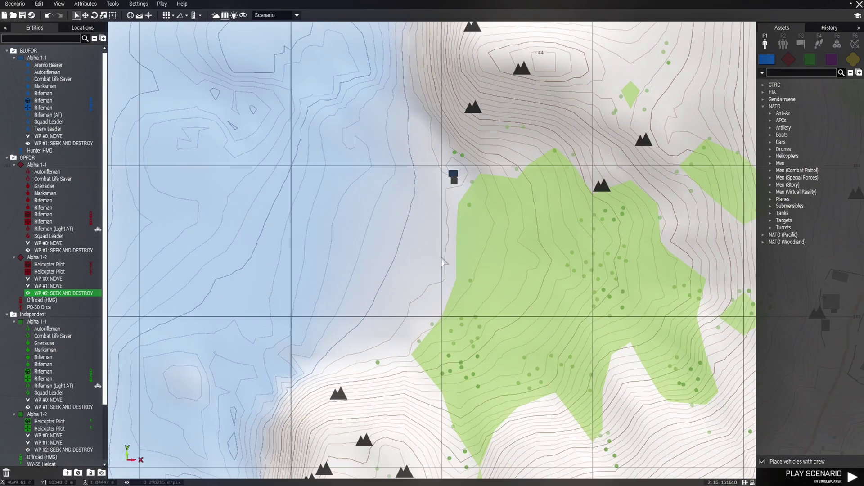
pyautogui.press('m')
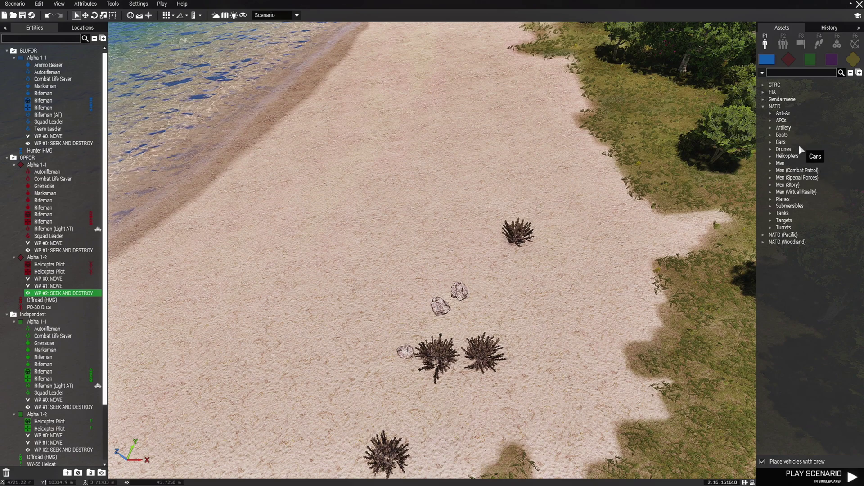
pyautogui.click(771, 156)
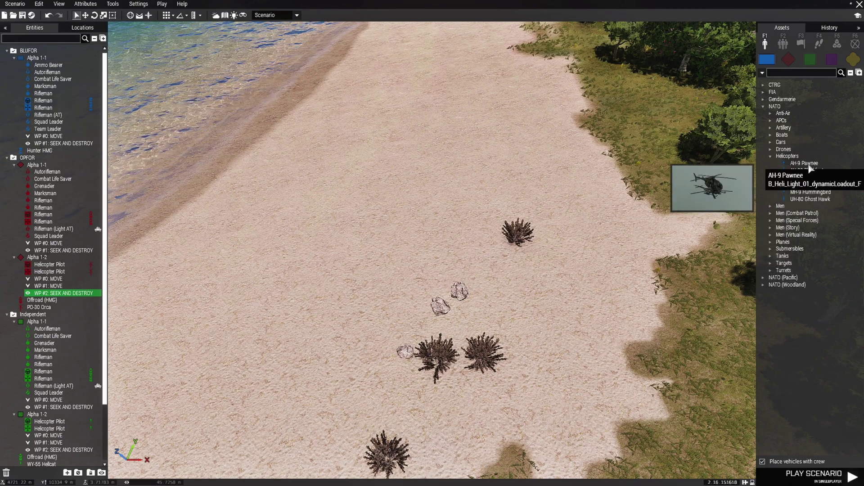
pyautogui.click(807, 164)
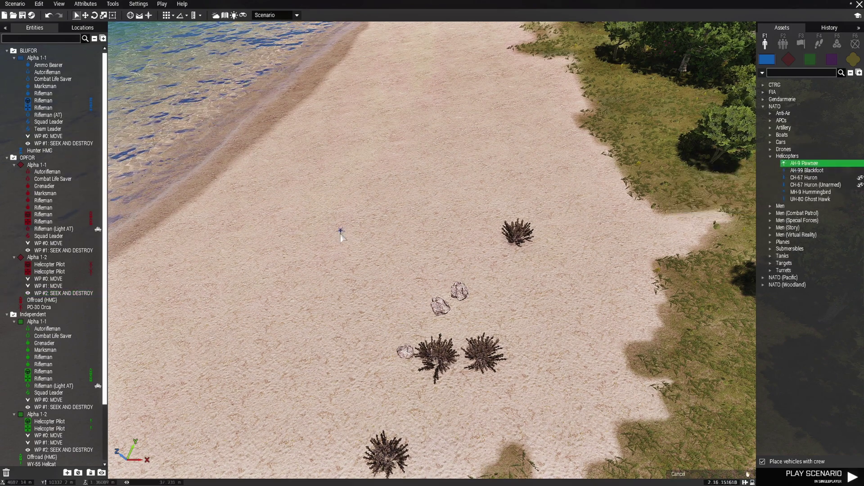
pyautogui.click(341, 234)
pyautogui.scroll(3, 340, 234)
pyautogui.scroll(-3, 342, 238)
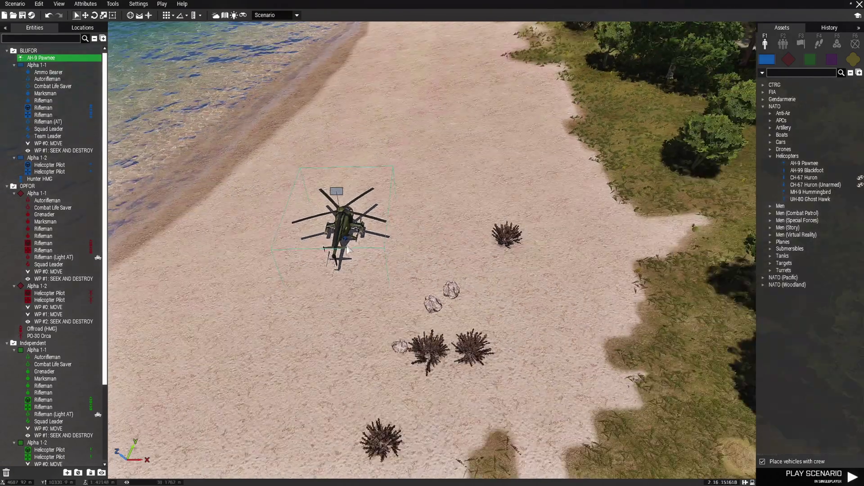
# - Give the Pawnee a Move waypoint just north of it and a second one up the coast, southwest of the BLUFOR squad
pyautogui.press('m')
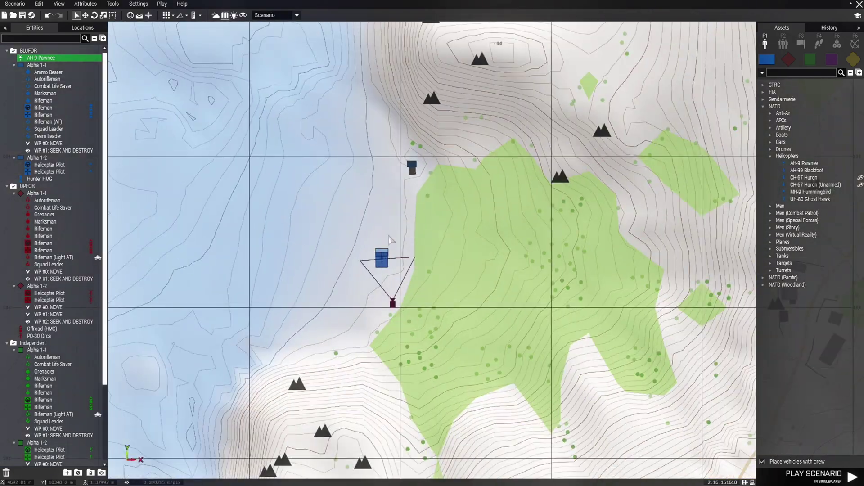
pyautogui.keyDown('shift'); pyautogui.rightClick(396, 205); pyautogui.keyUp('shift')
pyautogui.scroll(-6, 405, 198)
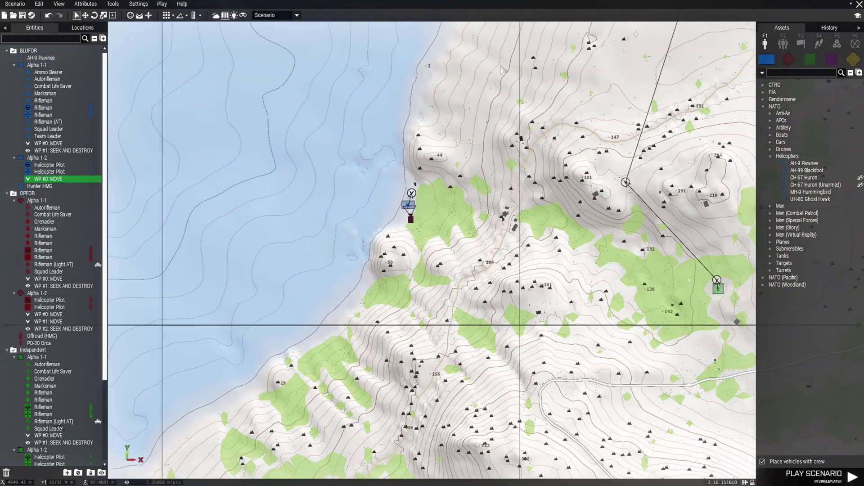
pyautogui.moveTo(501, 66); pyautogui.dragTo(335, 384, button='right')
pyautogui.keyDown('shift'); pyautogui.rightClick(358, 276); pyautogui.keyUp('shift')
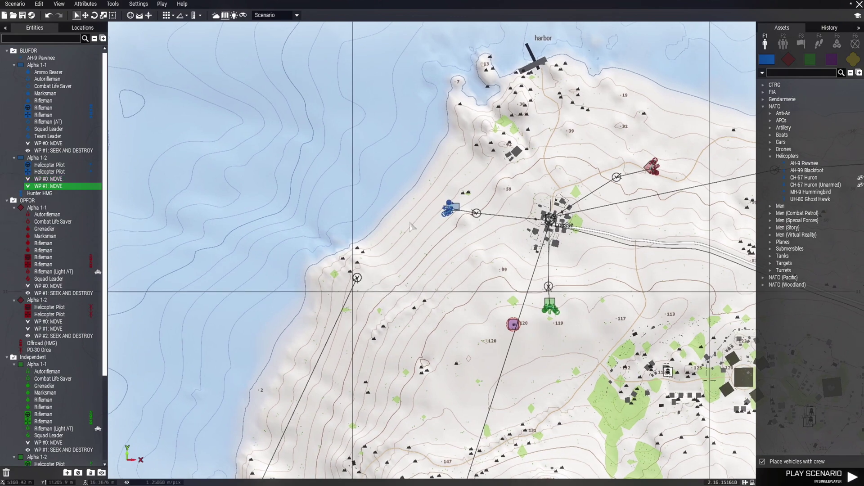
# - Add a third Pawnee waypoint in the centre of Lolisse and set its type to Seek and Destroy
pyautogui.moveTo(417, 213); pyautogui.dragTo(301, 331, button='right')
pyautogui.scroll(6, 450, 341)
pyautogui.scroll(4, 366, 332)
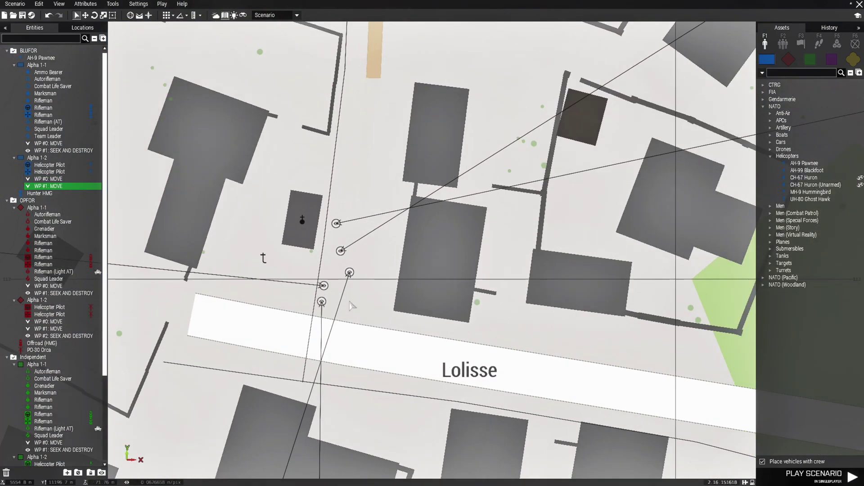
pyautogui.keyDown('shift'); pyautogui.rightClick(331, 265); pyautogui.keyUp('shift')
pyautogui.doubleClick(332, 266)
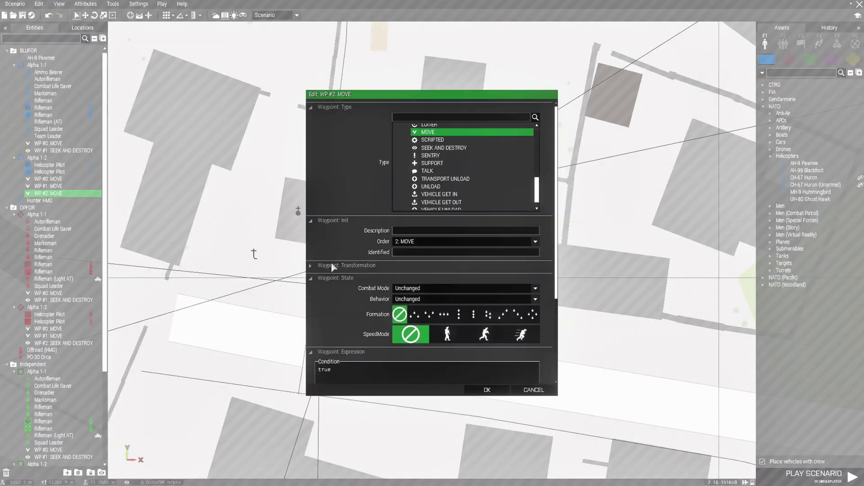
pyautogui.click(488, 147)
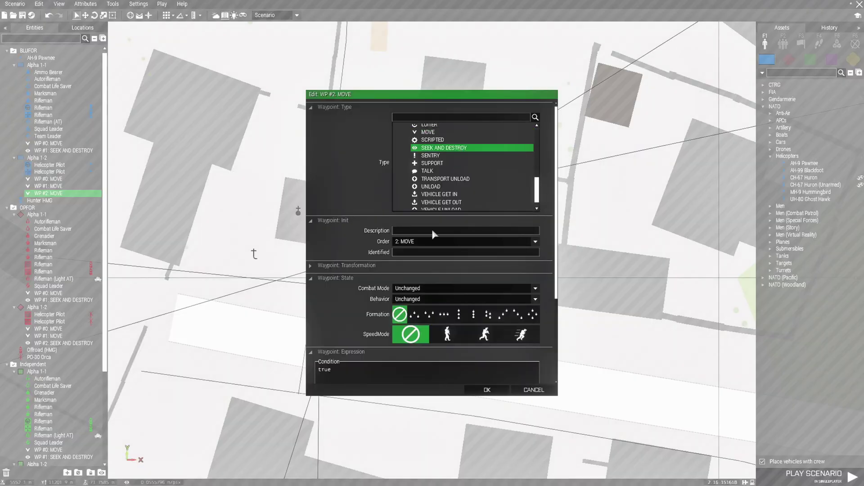
pyautogui.click(487, 390)
# - Examine the placement of all squads and helicopters and their waypoint routes converging on Lolisse
pyautogui.scroll(-8, 473, 387)
pyautogui.scroll(2, 457, 379)
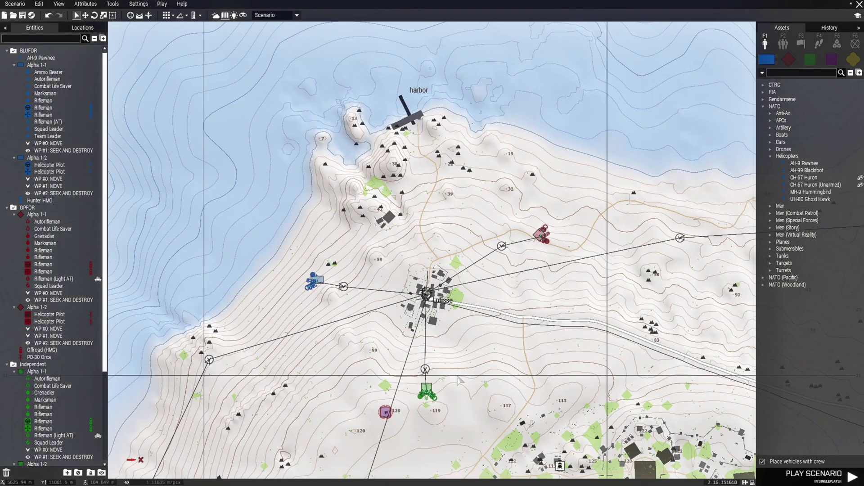
pyautogui.moveTo(456, 376); pyautogui.dragTo(483, 236, button='right')
pyautogui.scroll(-3, 472, 254)
pyautogui.scroll(2, 493, 335)
pyautogui.moveTo(494, 335); pyautogui.dragTo(461, 371, button='right')
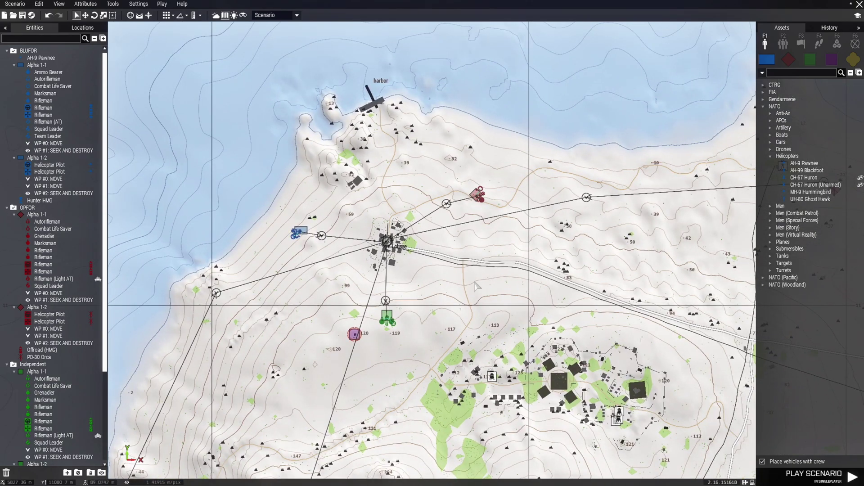
pyautogui.scroll(-3, 475, 282)
pyautogui.moveTo(478, 299); pyautogui.dragTo(460, 312, button='right')
pyautogui.scroll(3, 374, 279)
pyautogui.scroll(3, 356, 289)
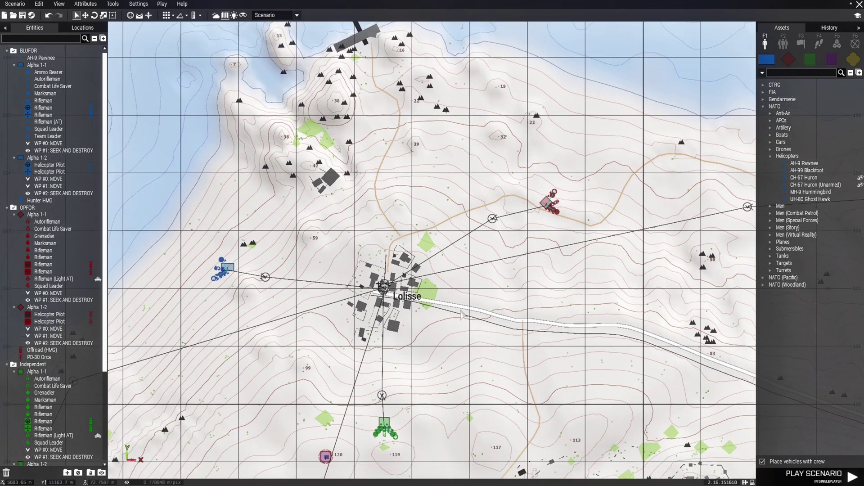
pyautogui.scroll(2, 460, 315)
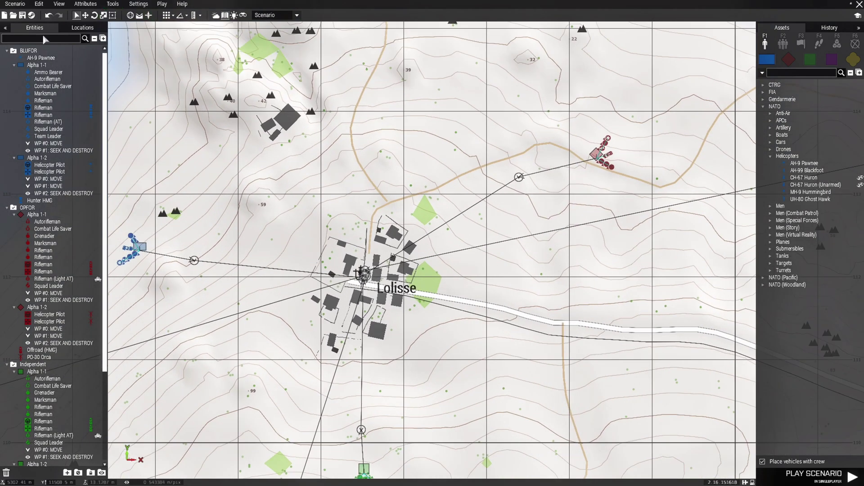
# - Save the scenario as Track_Units in the Malden missions folder
pyautogui.click(22, 16)
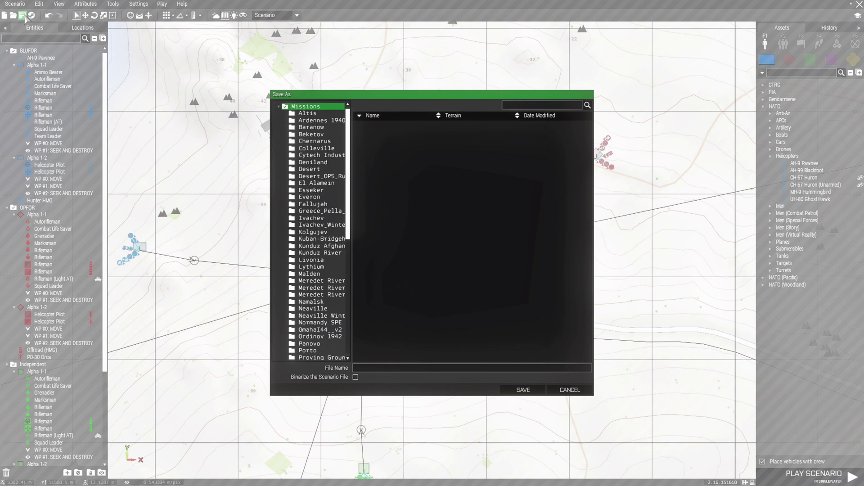
pyautogui.click(313, 274)
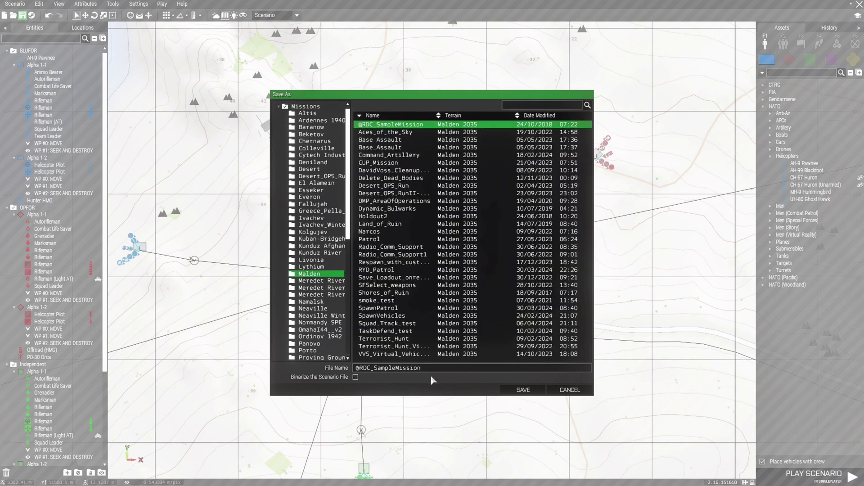
pyautogui.press('BackSpace')
pyautogui.press('Return')
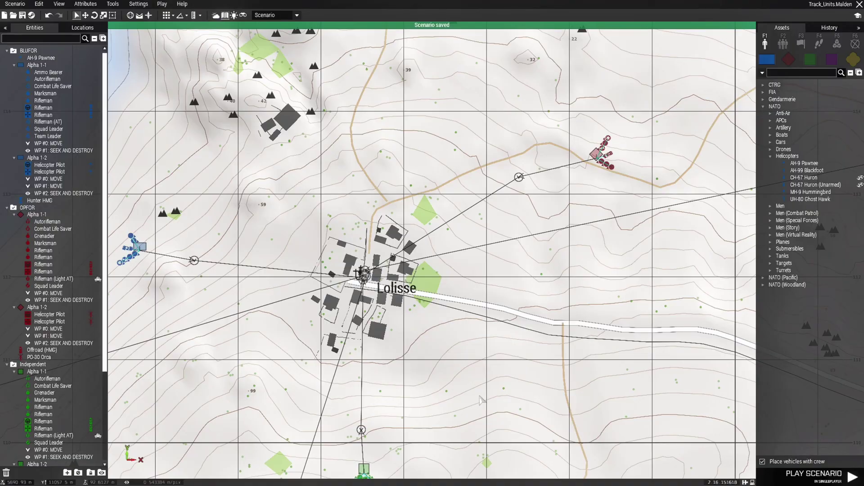